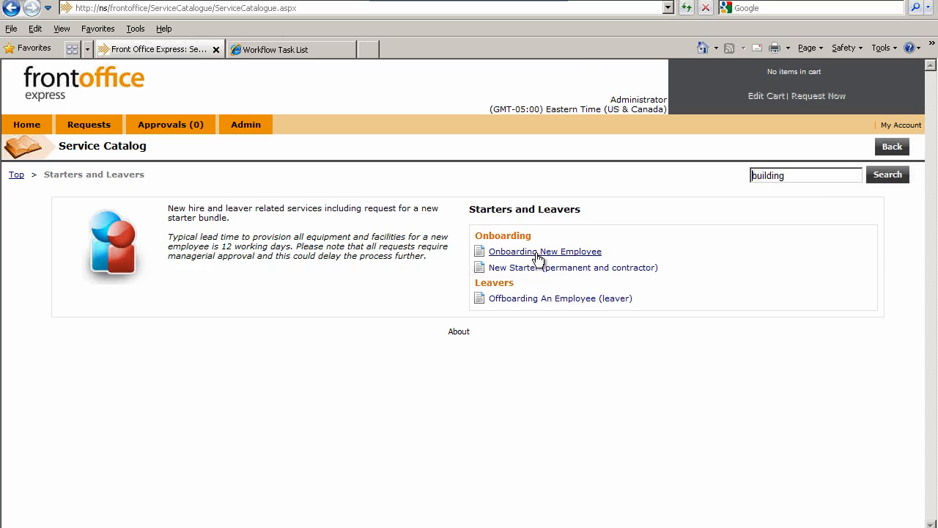
# Review the service information page for Onboarding New Employee, including its skill sets table, and return to the Starters and Leavers services
pyautogui.click(480, 253)
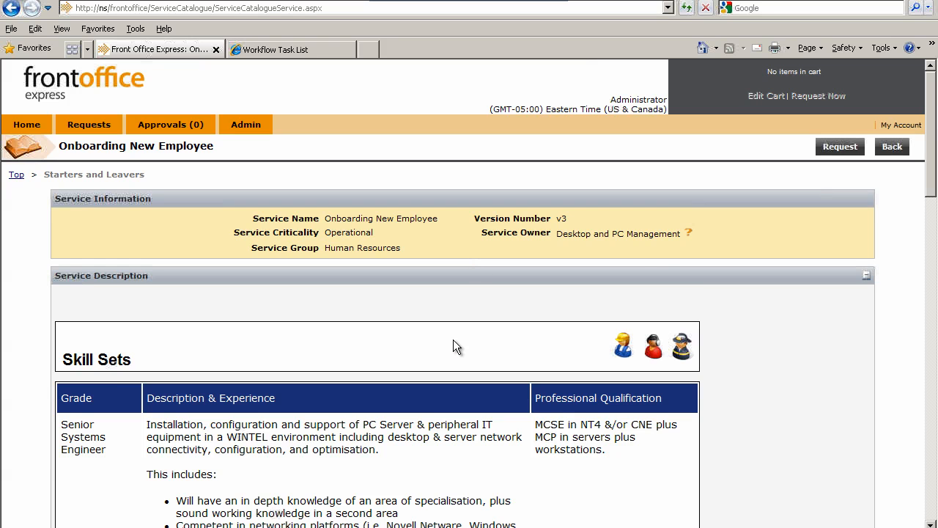
pyautogui.scroll(-4, 452, 339)
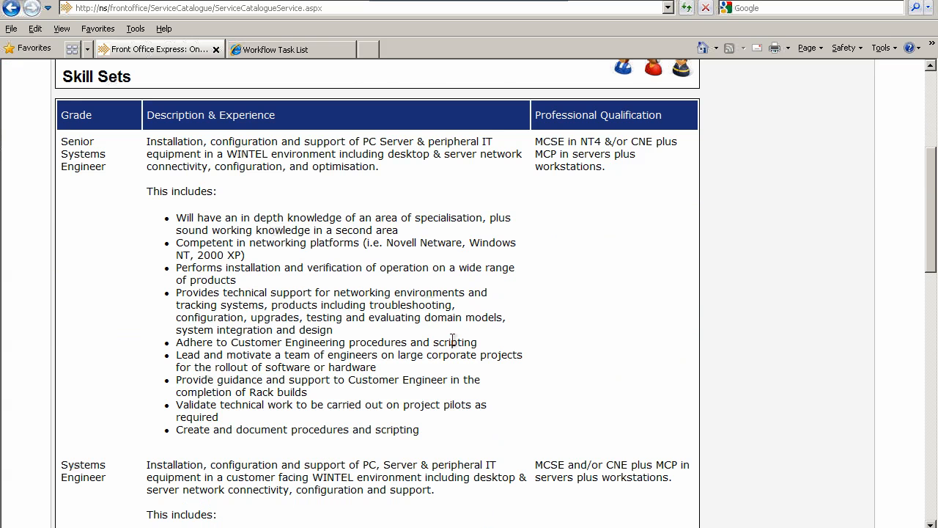
pyautogui.scroll(-1, 452, 339)
pyautogui.scroll(-1, 452, 340)
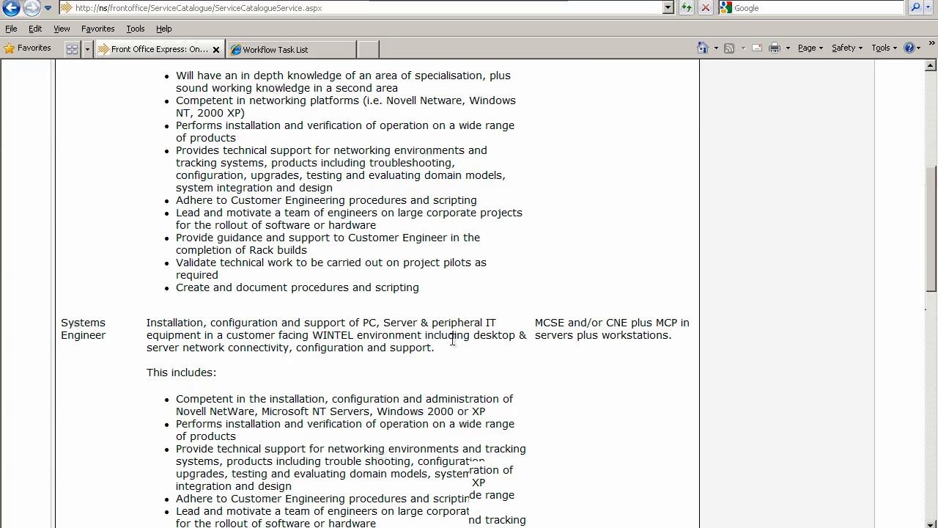
pyautogui.scroll(-2, 452, 339)
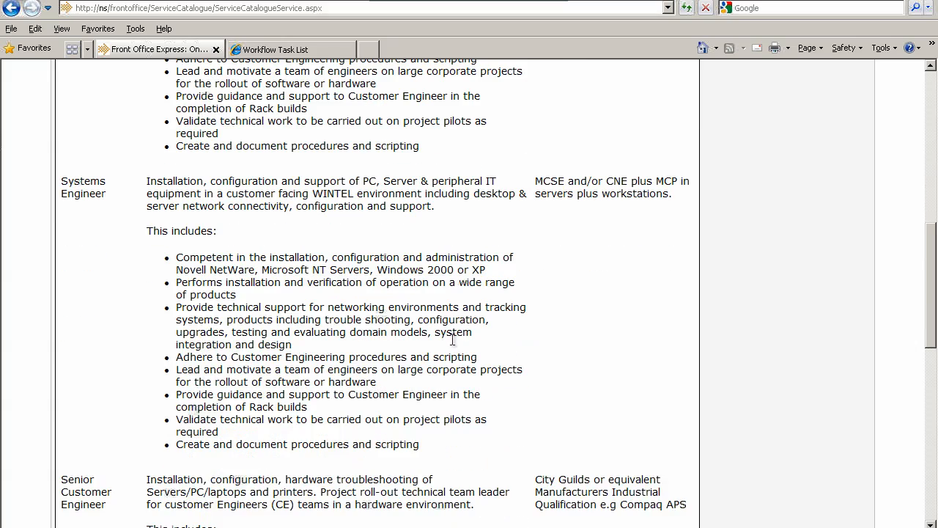
pyautogui.scroll(-5, 452, 339)
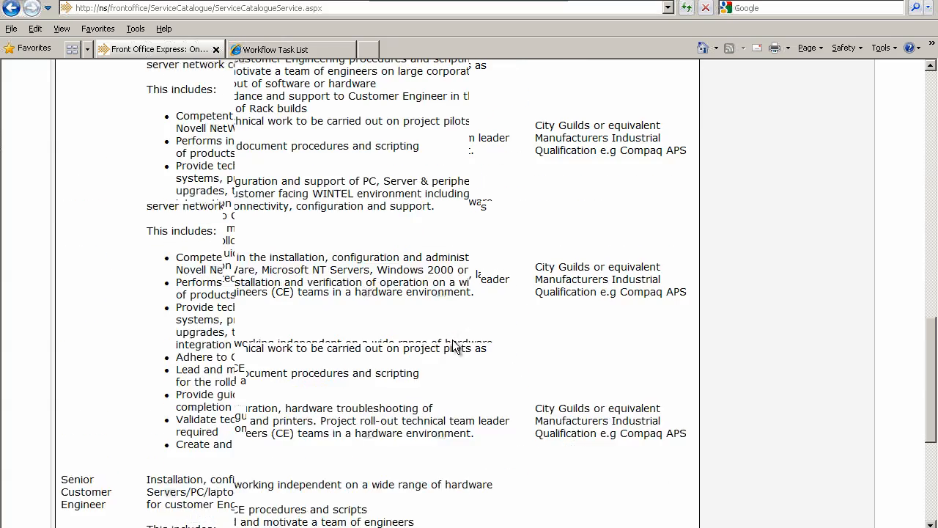
pyautogui.scroll(10, 454, 345)
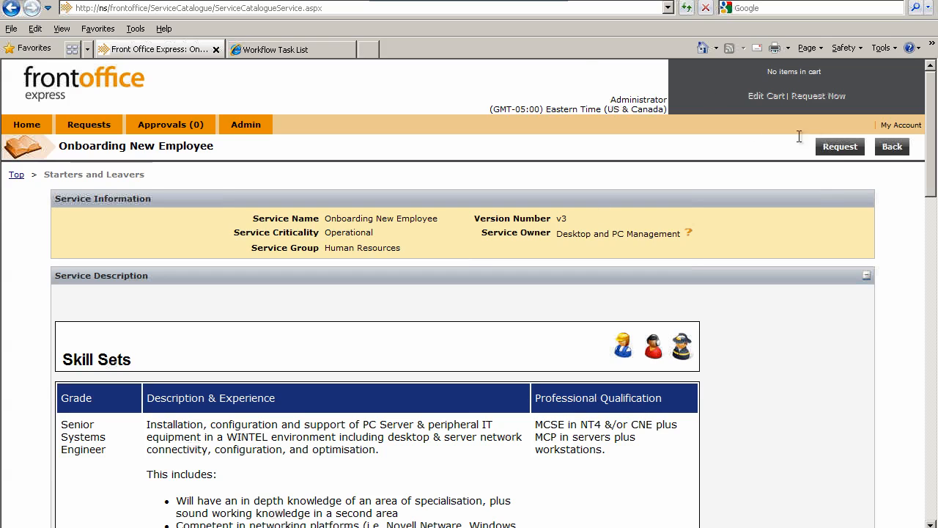
pyautogui.click(893, 146)
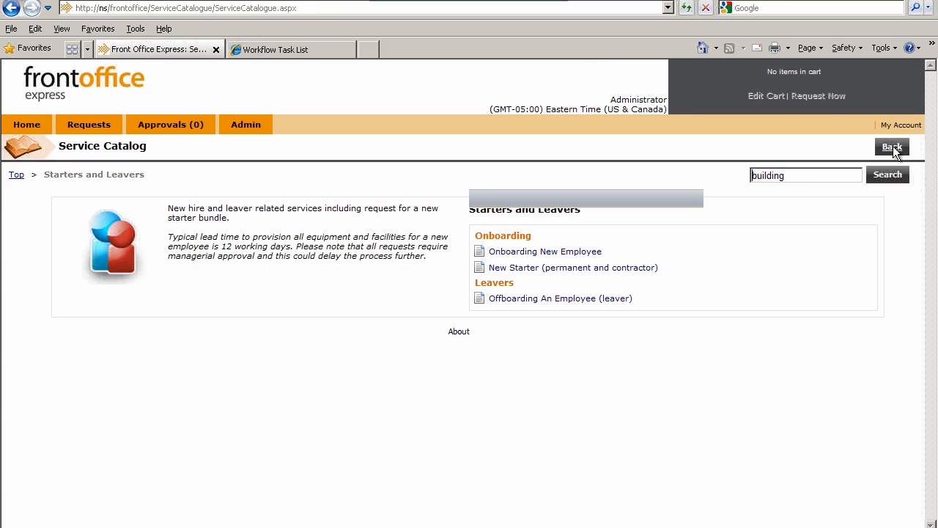
# Review the New Starter (permanent and contractor) service description, pricing and service level sections, then go back to the catalog
pyautogui.click(481, 268)
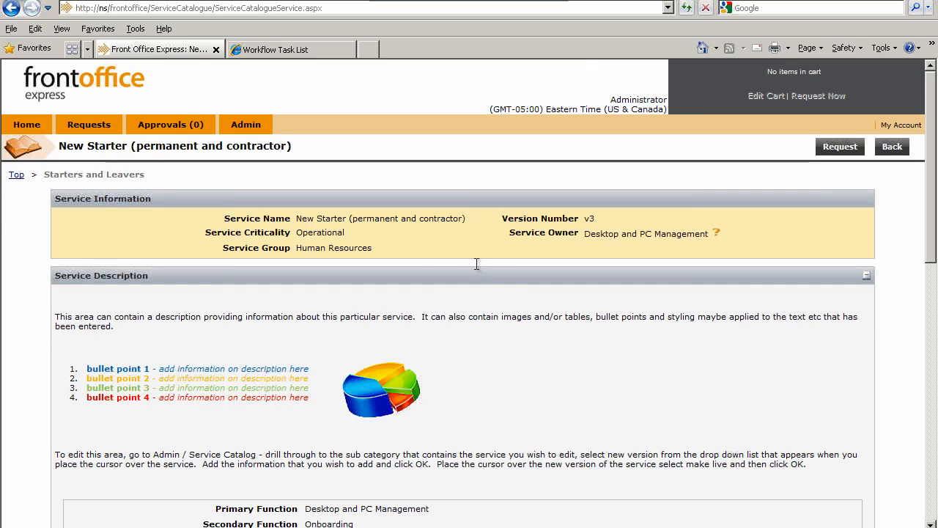
pyautogui.scroll(-1, 345, 368)
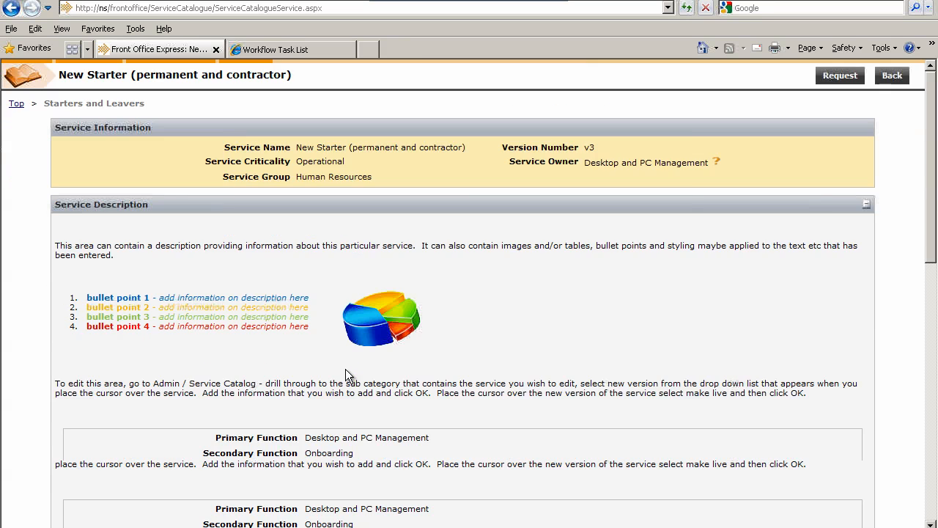
pyautogui.scroll(-3, 345, 369)
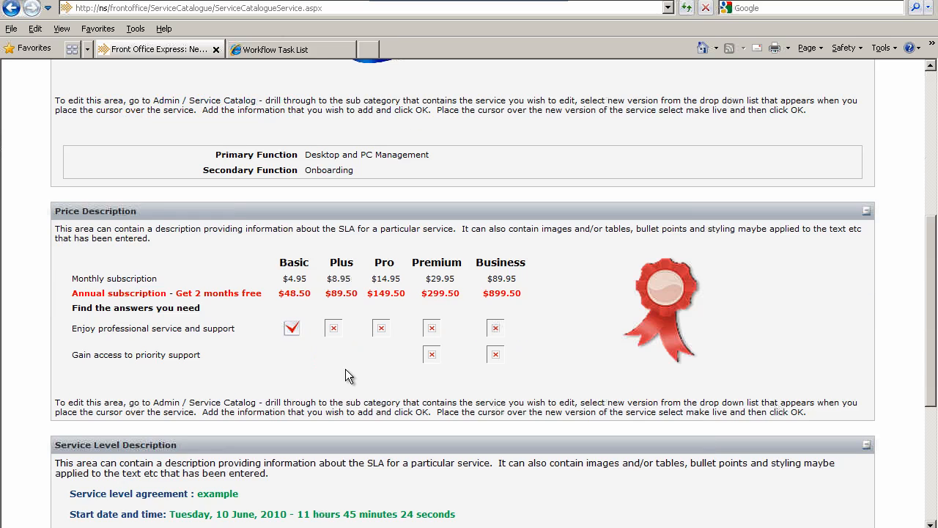
pyautogui.scroll(-4, 345, 369)
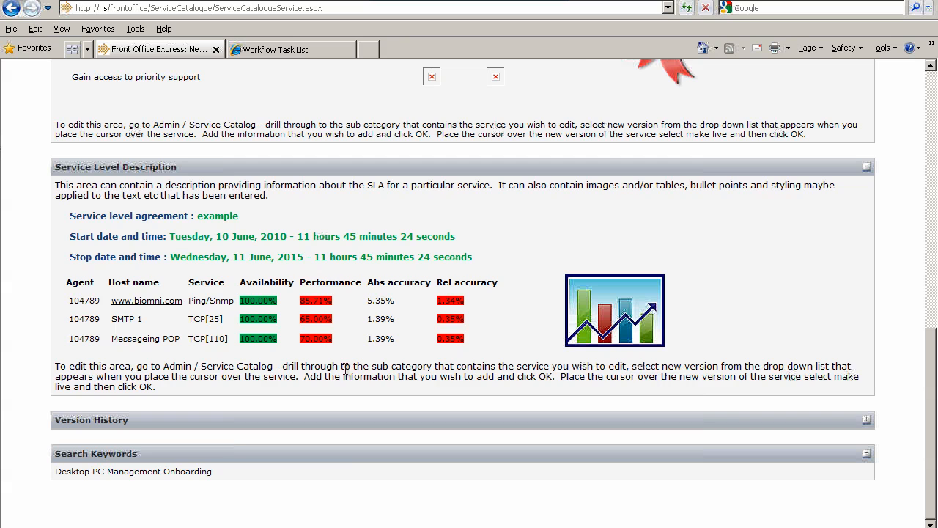
pyautogui.scroll(15, 345, 371)
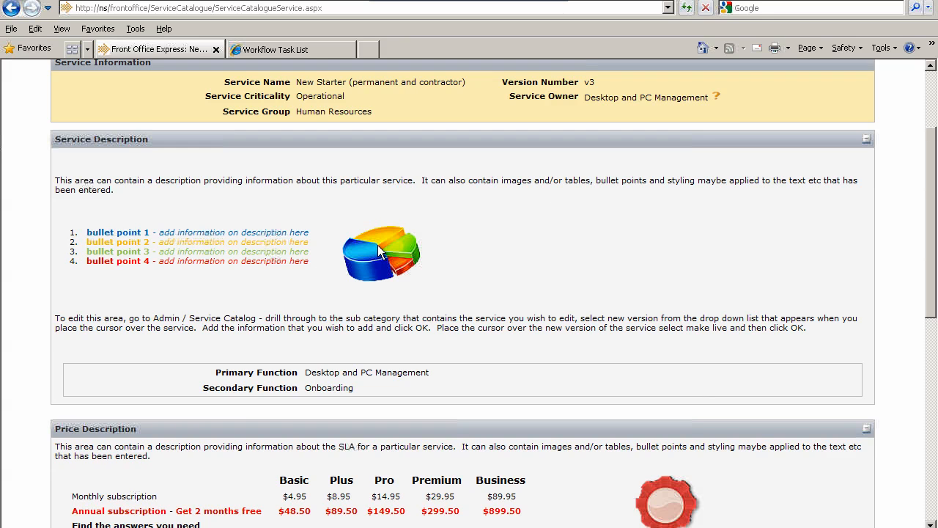
pyautogui.scroll(3, 379, 251)
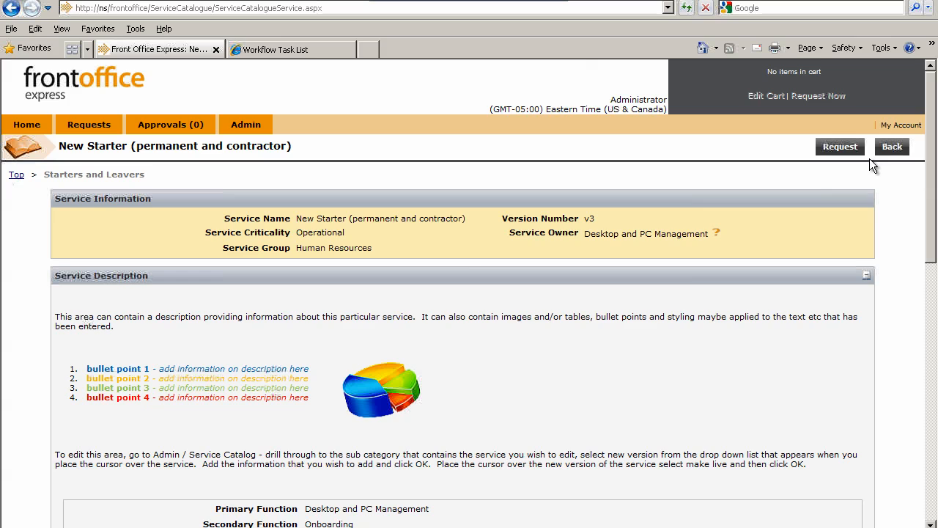
pyautogui.click(888, 149)
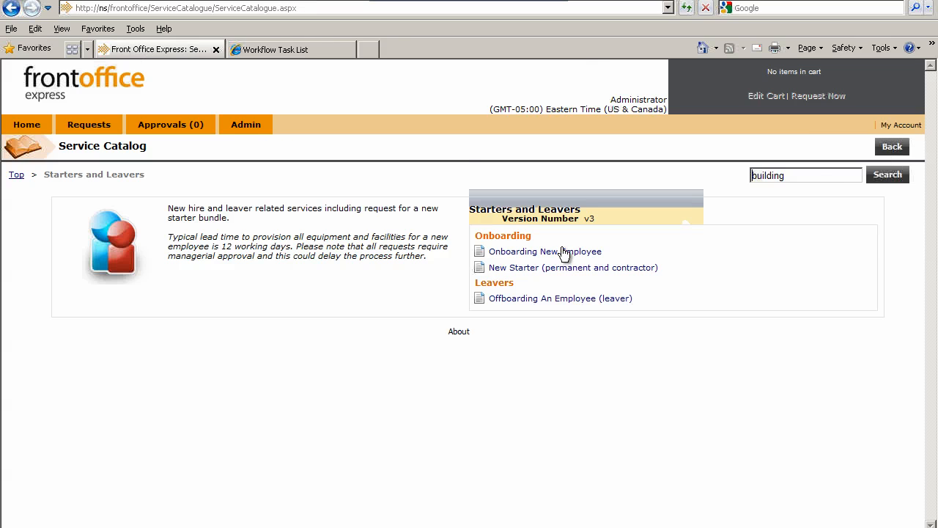
# In the Onboarding New Employee bundle, choose DES00005 - New Apple iMac 21.5" All-In-One Desktop PC and check its product details
pyautogui.click(524, 251)
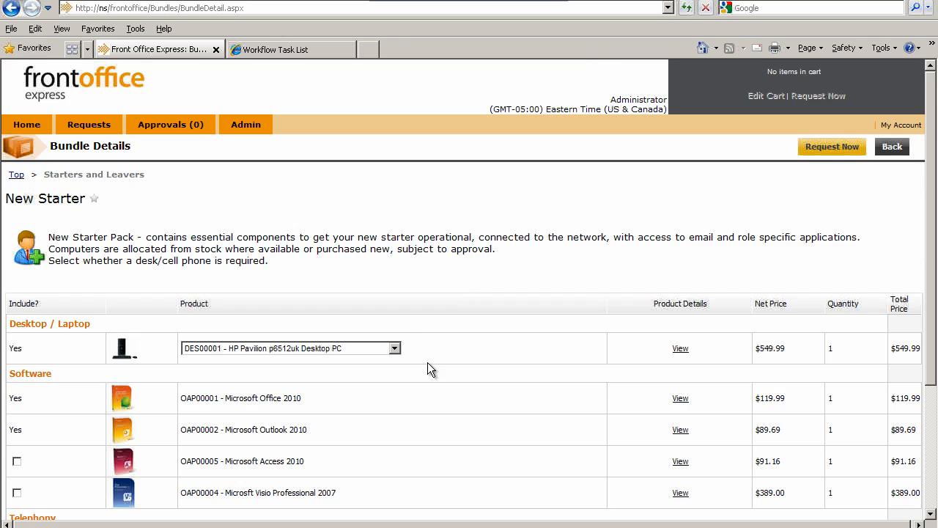
pyautogui.scroll(-4, 427, 362)
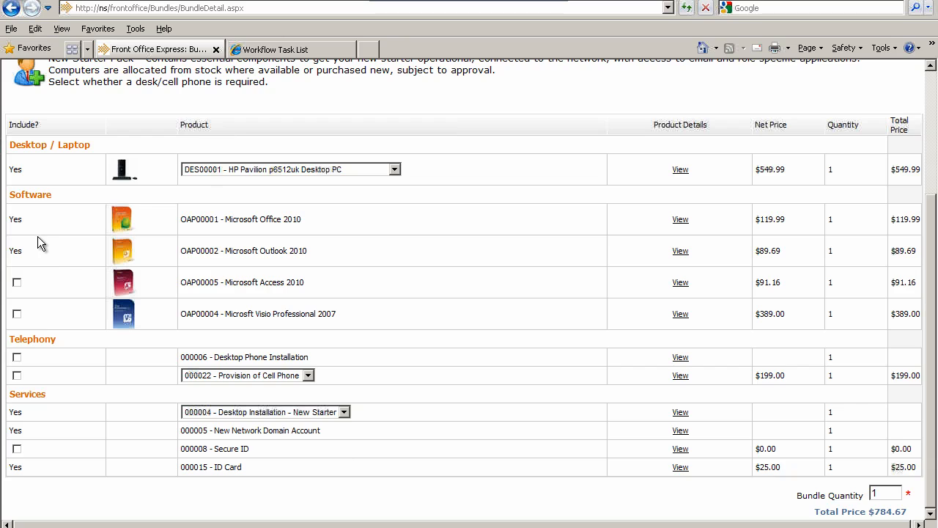
pyautogui.click(395, 170)
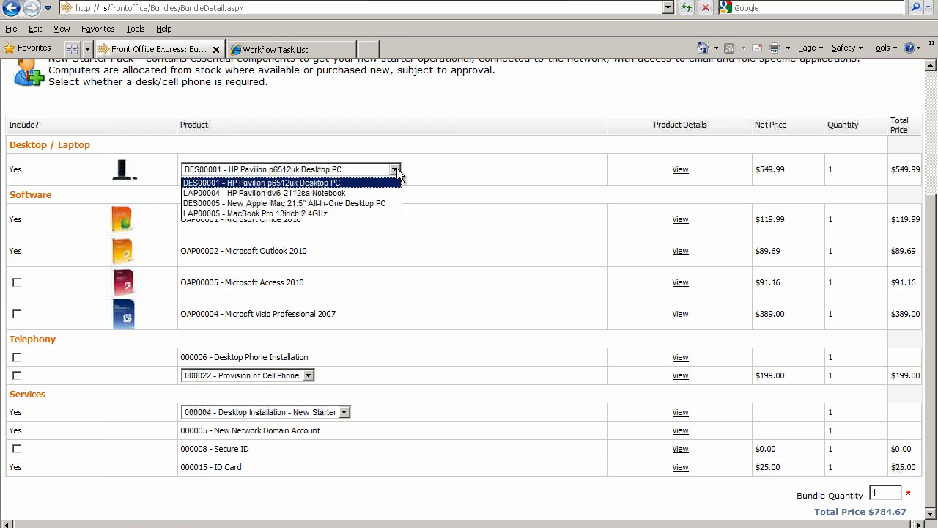
pyautogui.click(262, 203)
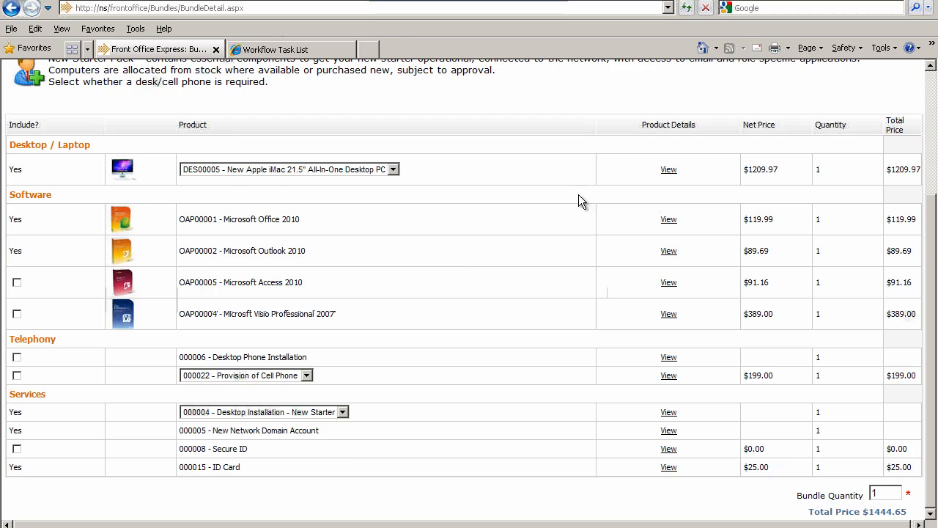
pyautogui.click(669, 169)
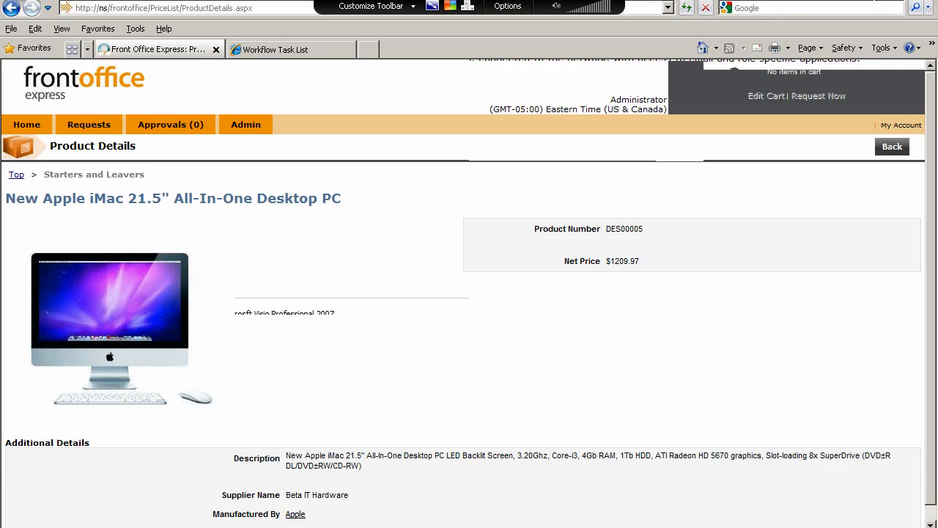
pyautogui.click(892, 147)
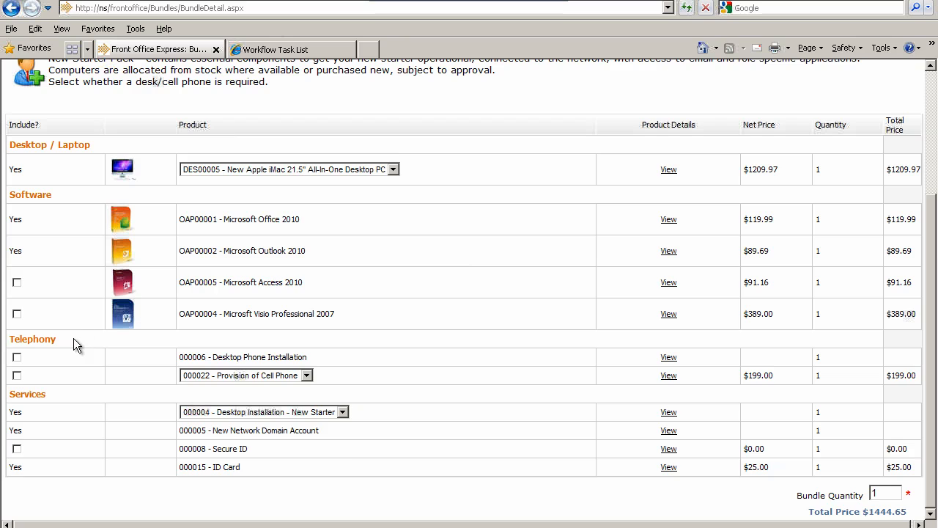
# Include OAP00004 Visio Professional 2007 in the New Starter bundle and request the bundle immediately
pyautogui.click(17, 314)
pyautogui.scroll(2, 378, 267)
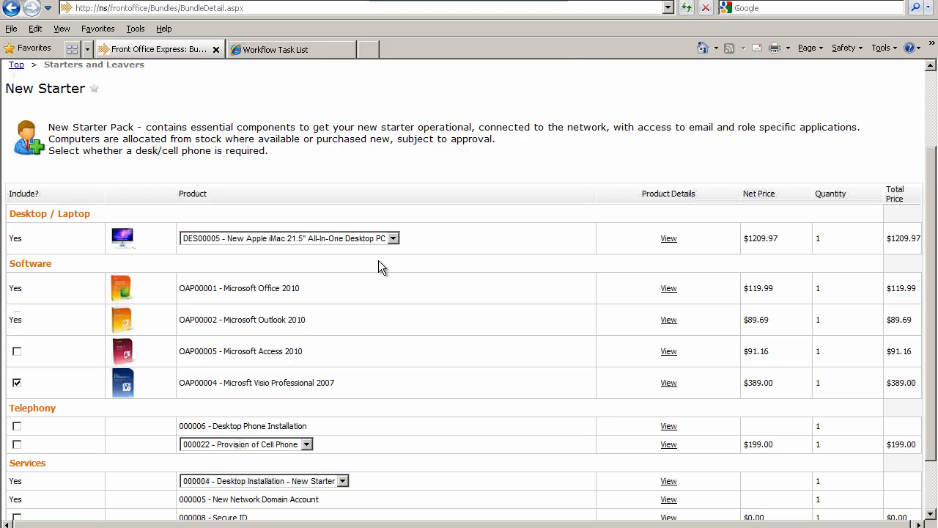
pyautogui.scroll(2, 379, 267)
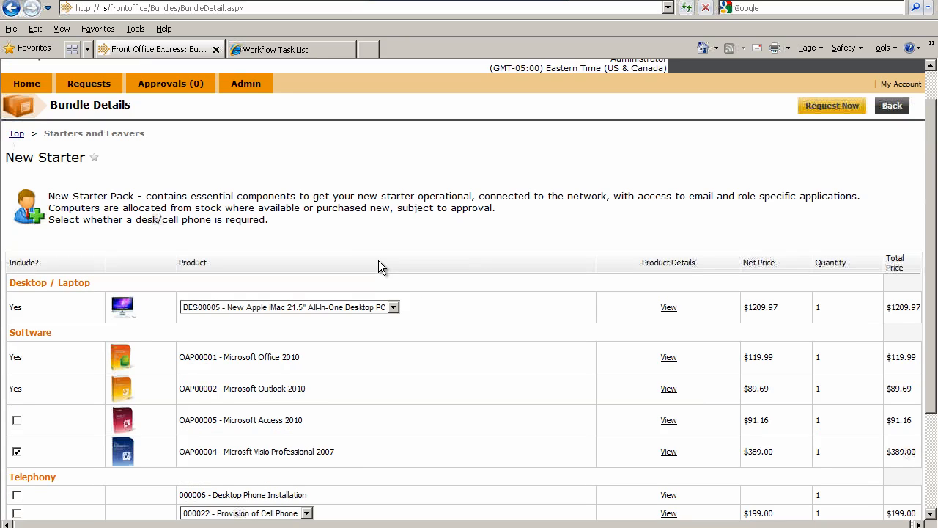
pyautogui.click(829, 106)
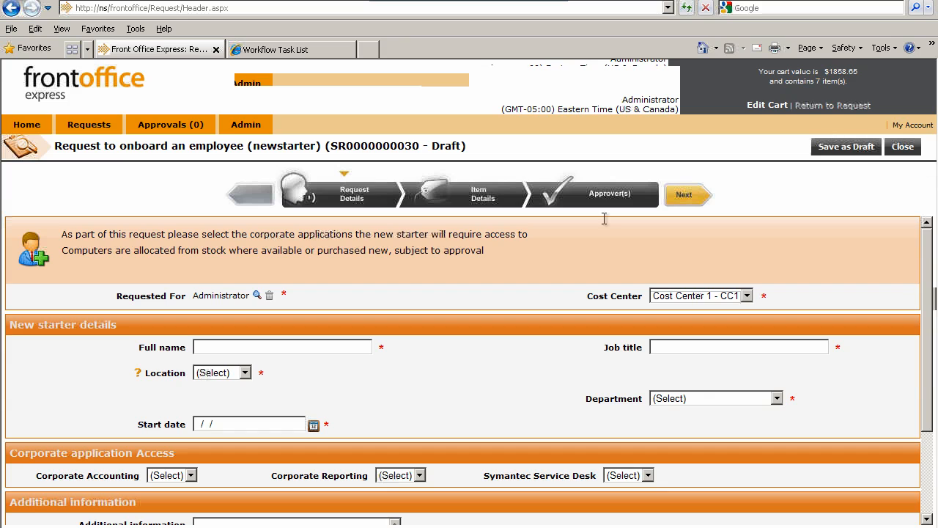
# Look over the onboarding request form and enter the new starter's full name and the job title Product Tester
pyautogui.scroll(-1, 517, 297)
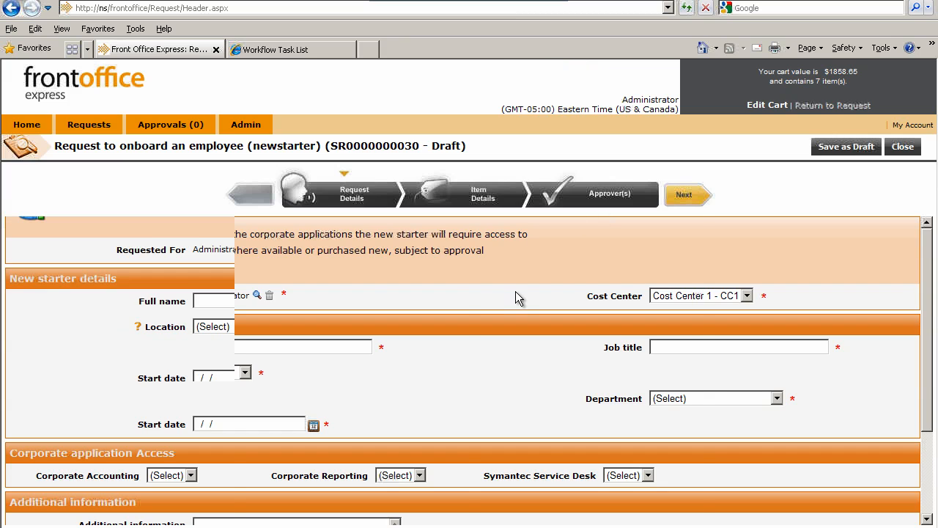
pyautogui.scroll(-1, 516, 291)
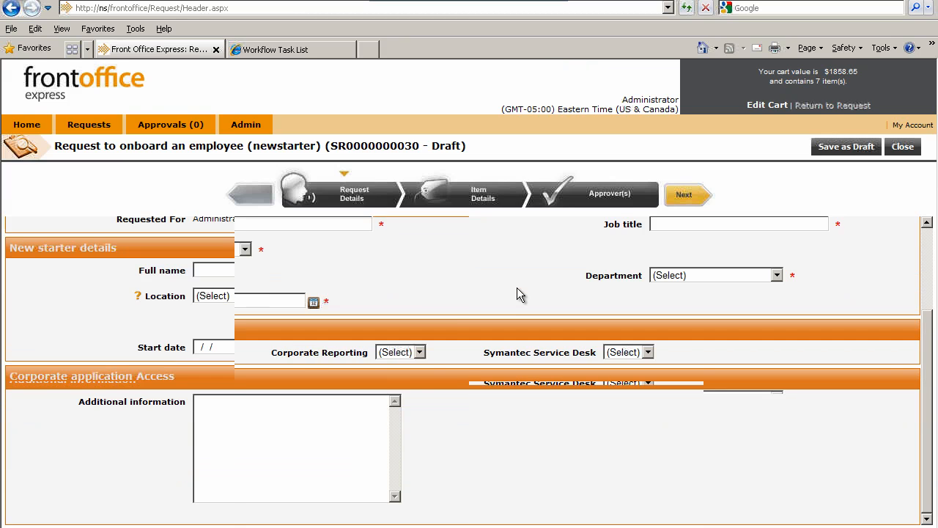
pyautogui.scroll(2, 517, 288)
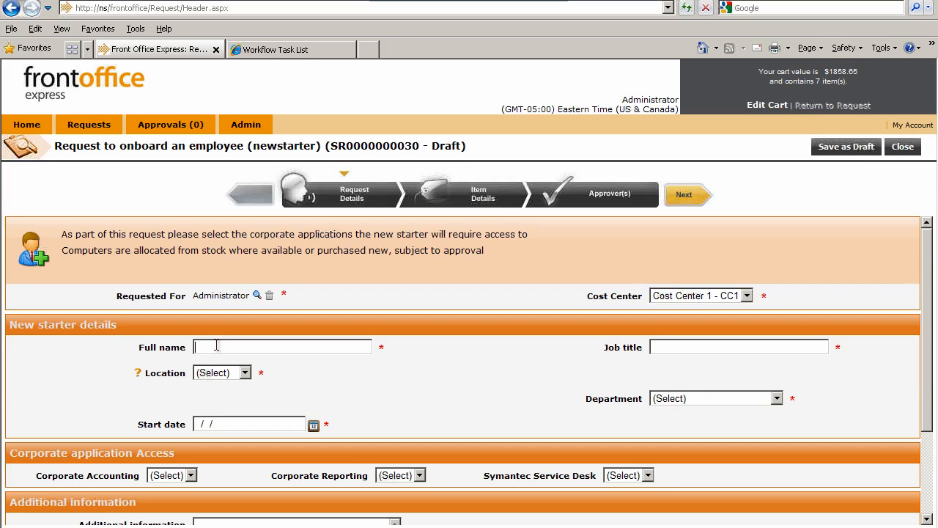
pyautogui.write('Jon Smi')
pyautogui.write('th')
pyautogui.write('Mr')
pyautogui.press('BackSpace')
pyautogui.press('BackSpace')
pyautogui.write('Product Tester')
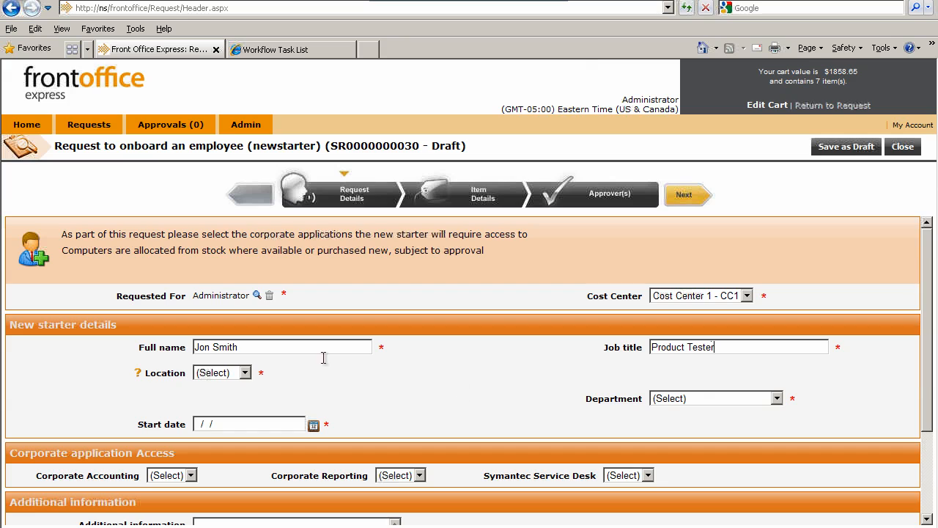
# Set the new starter's location to New York and the office to Buffalo
pyautogui.click(245, 374)
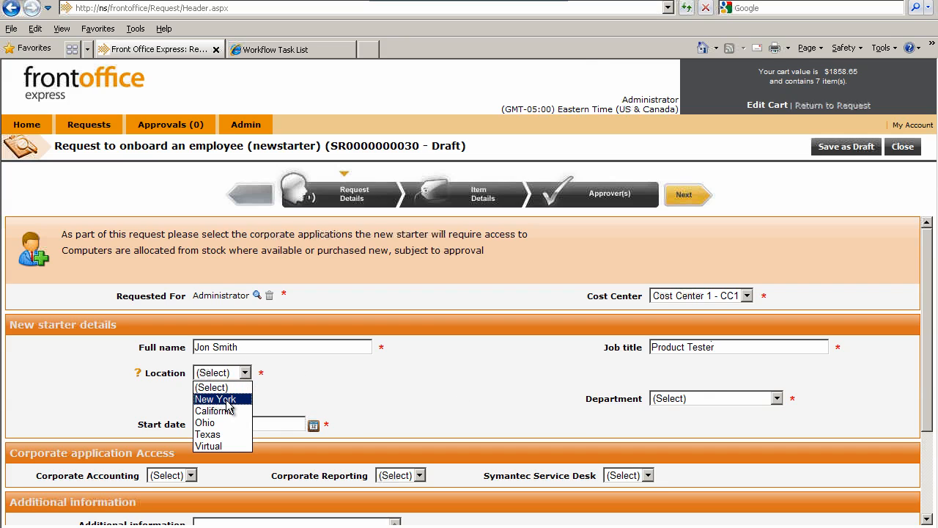
pyautogui.click(226, 400)
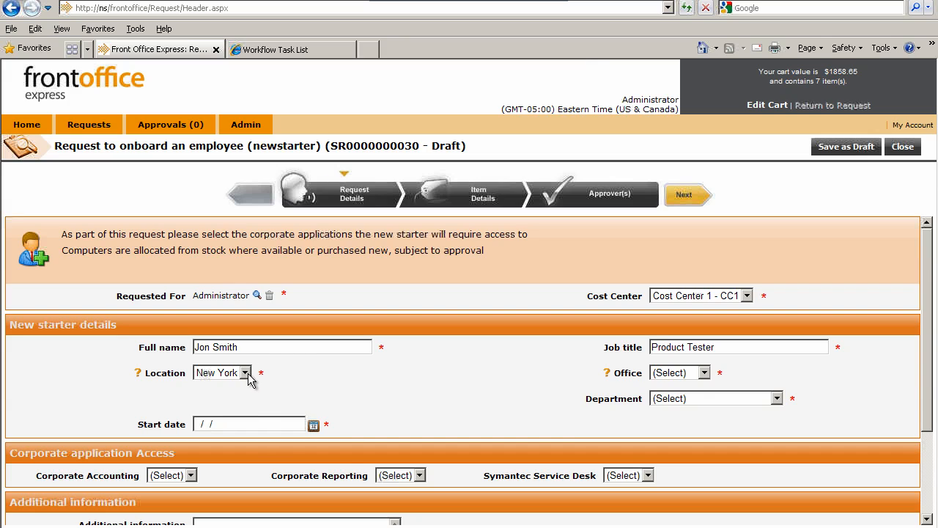
pyautogui.click(706, 374)
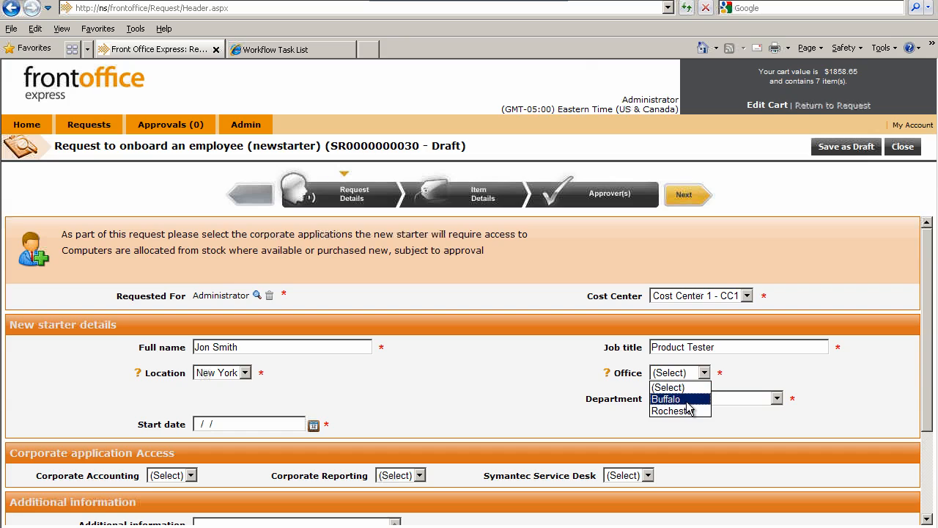
pyautogui.click(686, 398)
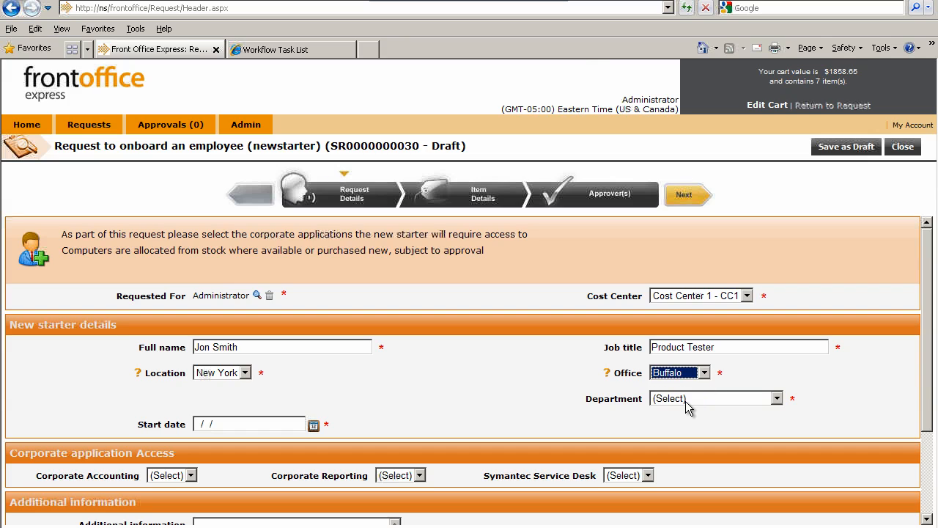
# Set the new starter's location to California and the office to Anaheim
pyautogui.click(245, 376)
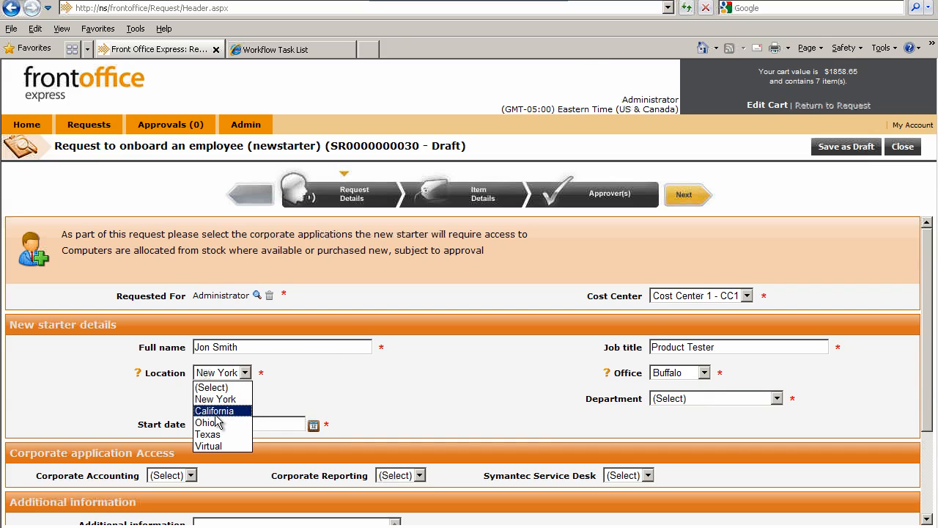
pyautogui.click(216, 412)
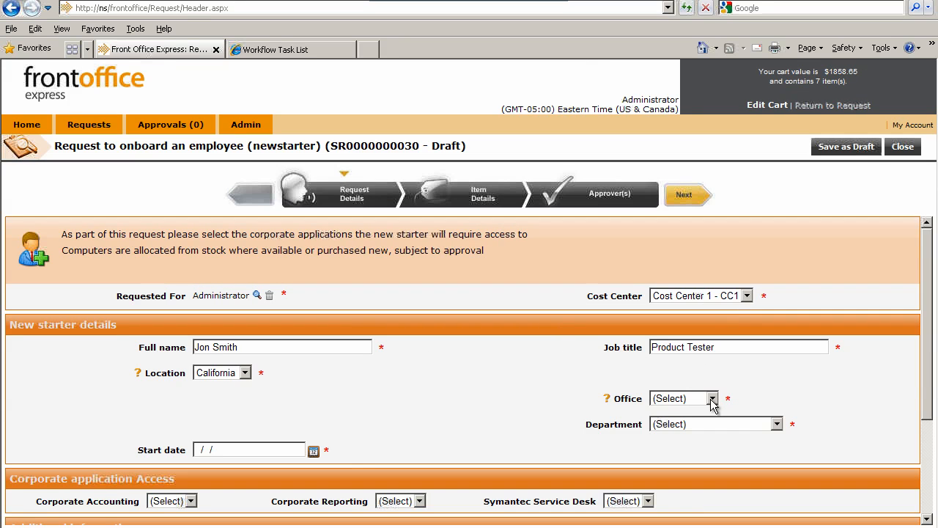
pyautogui.click(712, 399)
pyautogui.click(680, 425)
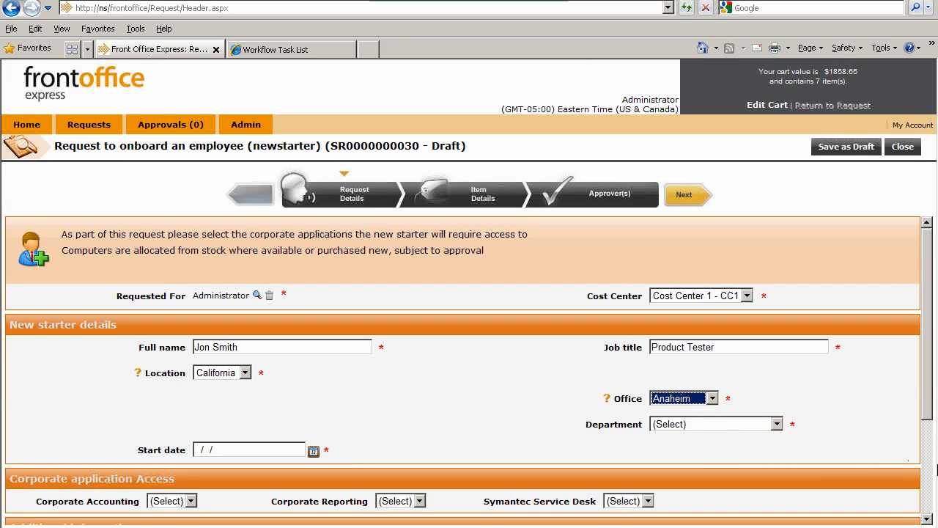
# Set the new starter's department to Finance and the start date to 12/09/2010
pyautogui.click(777, 425)
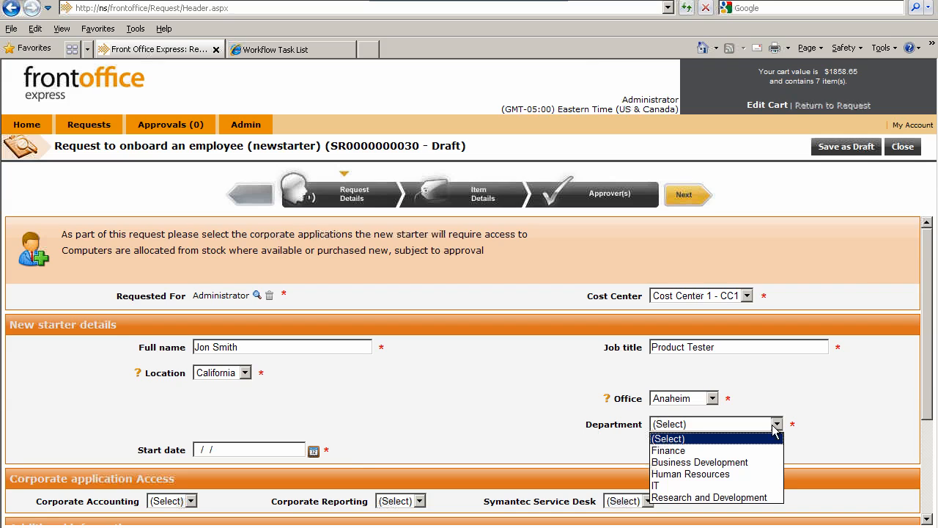
pyautogui.click(673, 451)
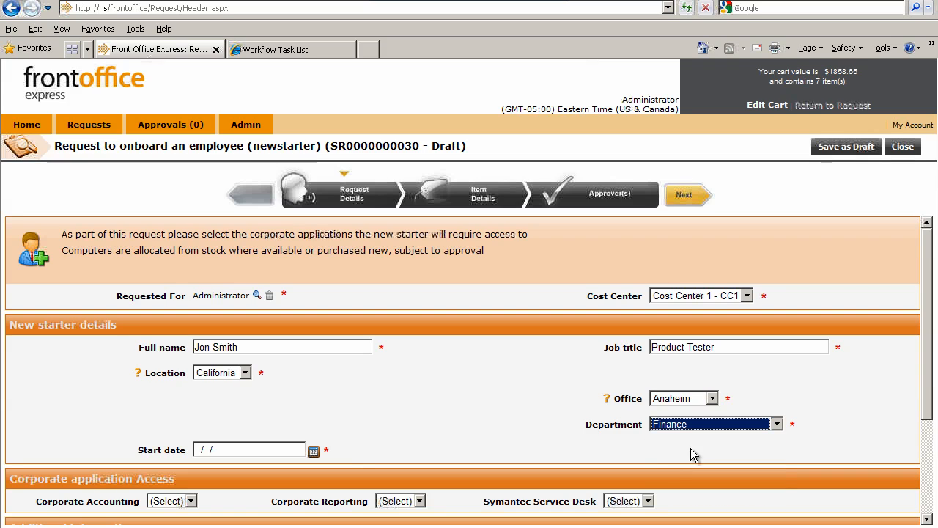
pyautogui.click(313, 452)
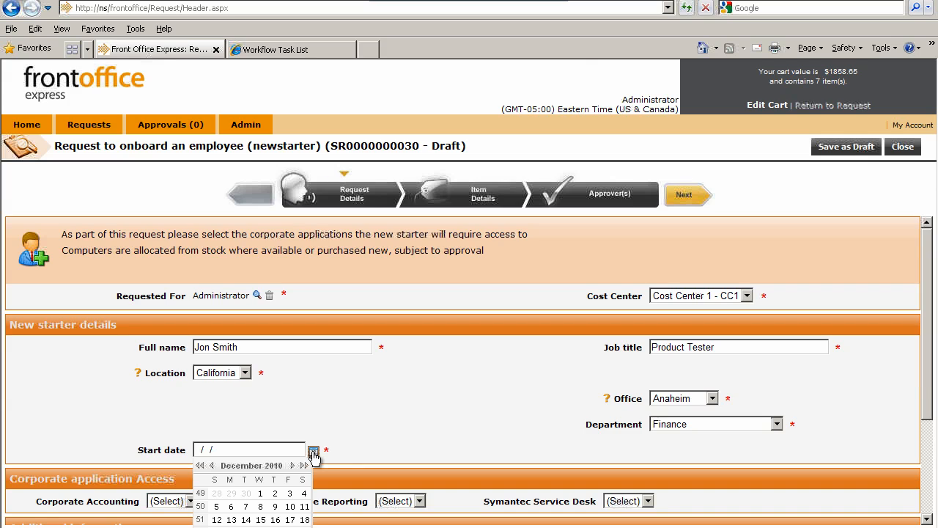
pyautogui.click(274, 506)
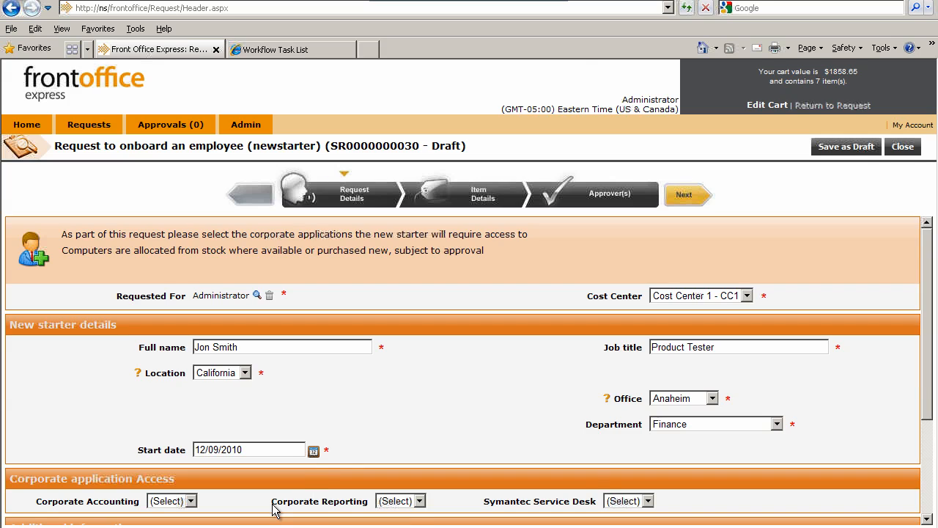
# Set access to Corporate Accounting, Corporate Reporting and Symantec Service Desk to Yes for the new starter
pyautogui.click(927, 520)
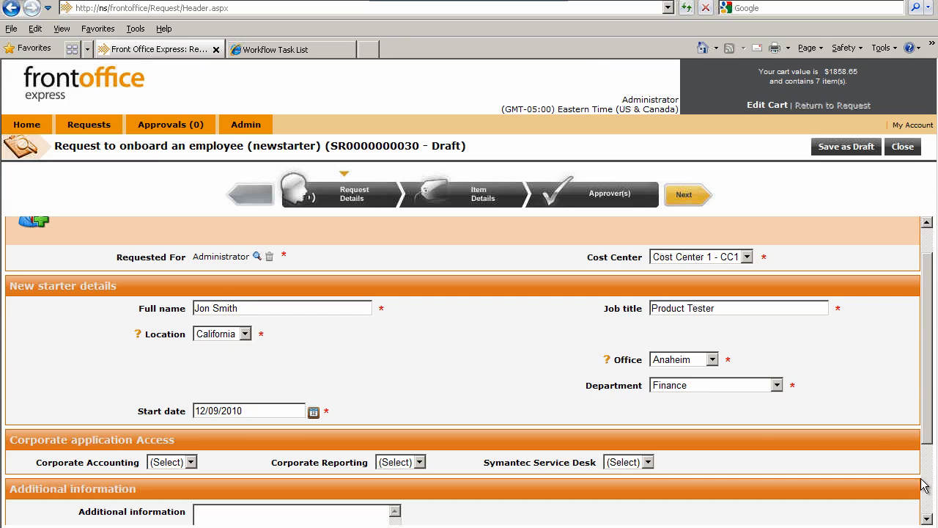
pyautogui.click(927, 521)
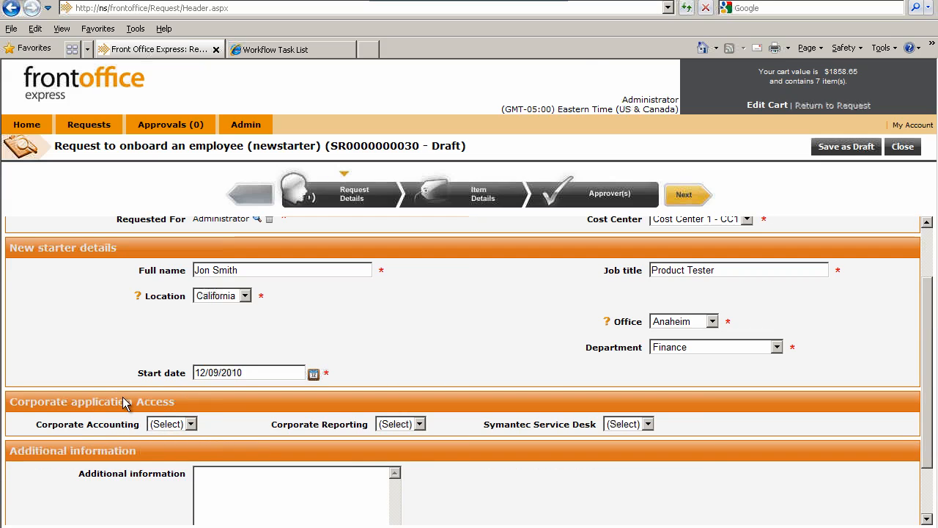
pyautogui.click(192, 424)
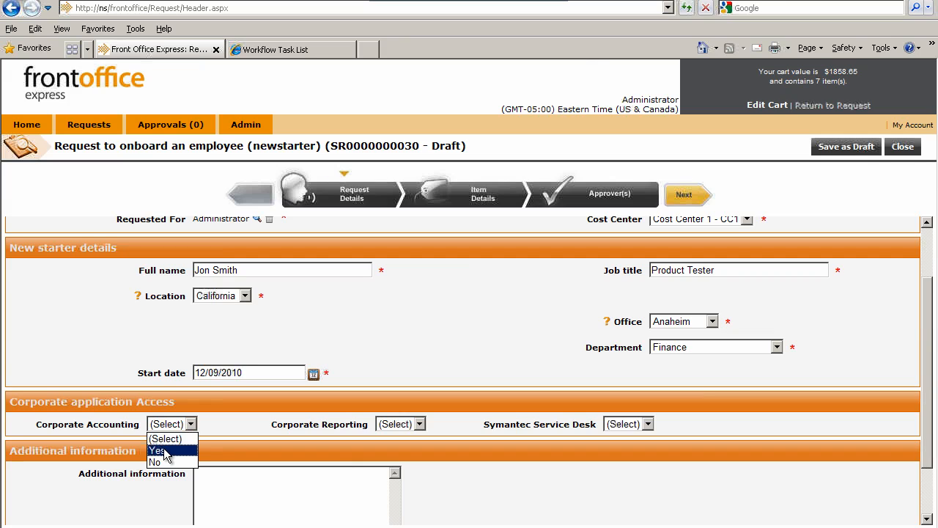
pyautogui.click(165, 451)
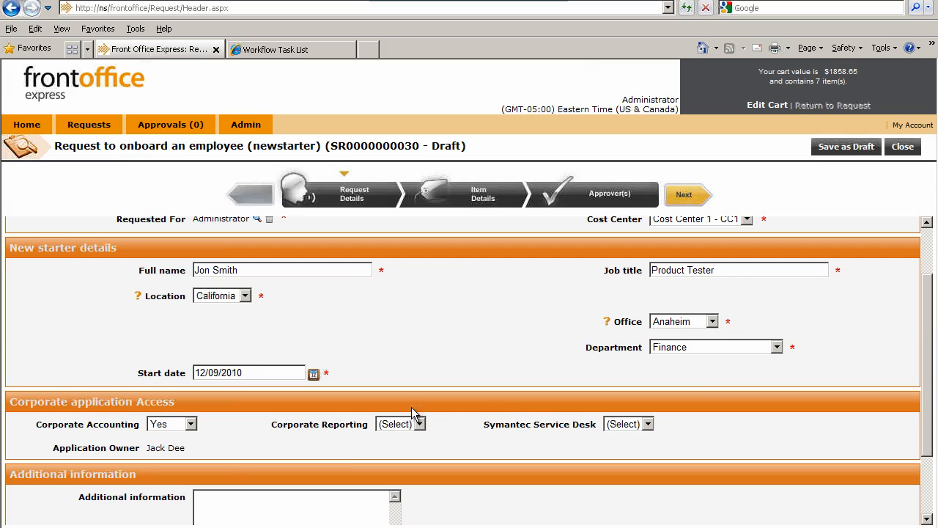
pyautogui.click(419, 424)
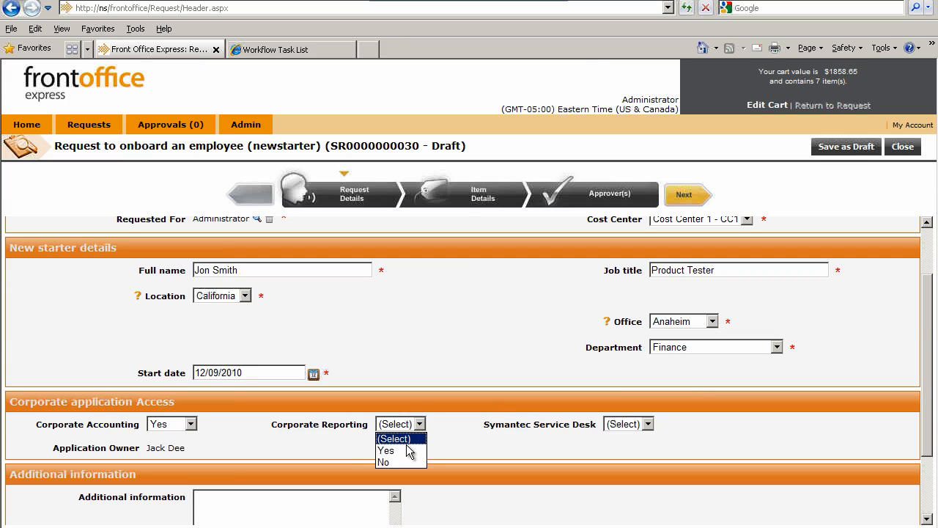
pyautogui.click(403, 450)
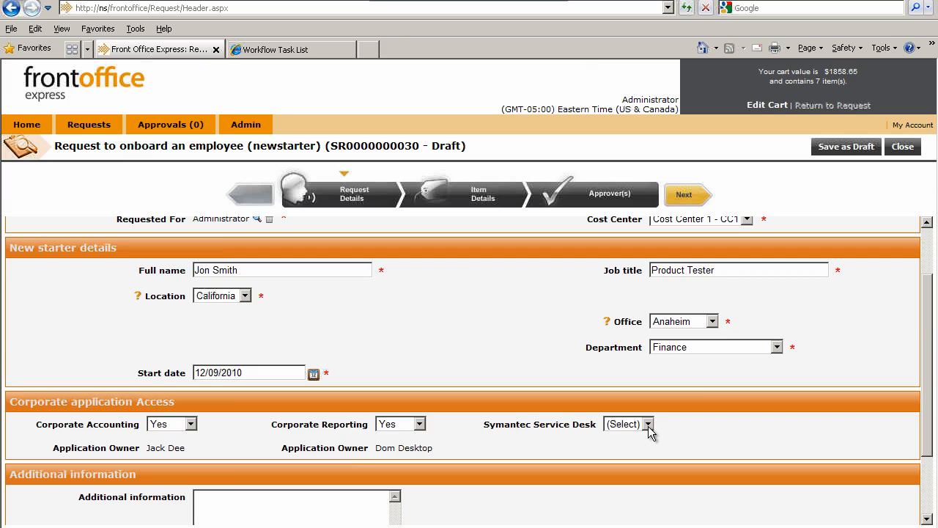
pyautogui.click(648, 423)
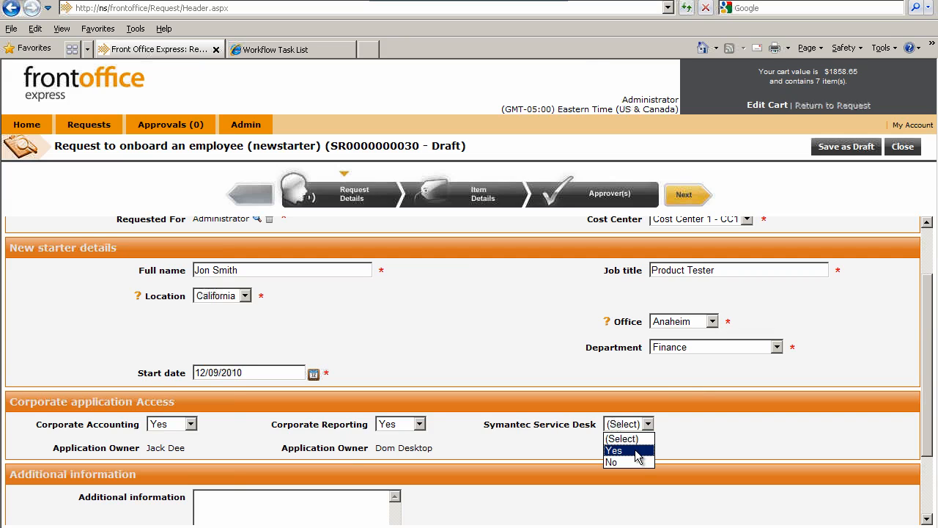
pyautogui.click(629, 451)
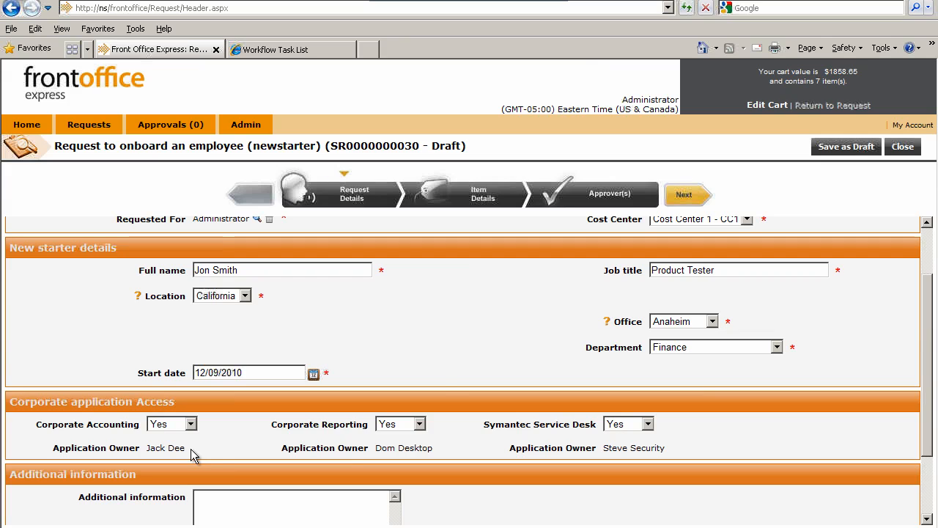
# Look over the rest of the request form, then review the item details and the required approvers
pyautogui.click(928, 519)
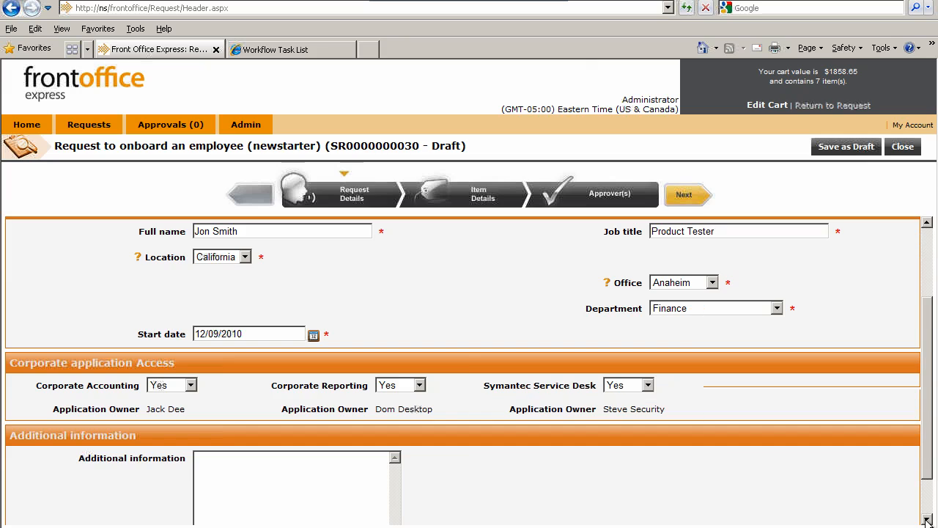
pyautogui.click(928, 519)
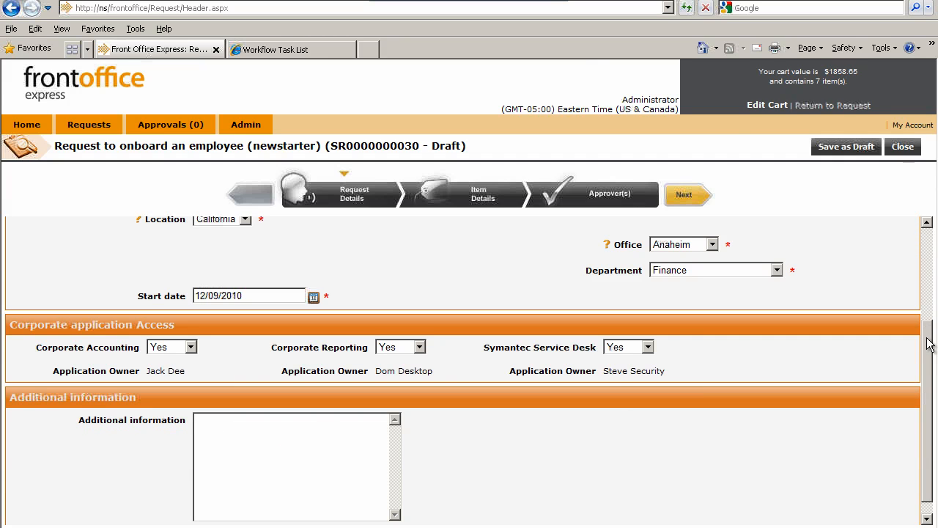
pyautogui.moveTo(929, 376); pyautogui.dragTo(929, 230)
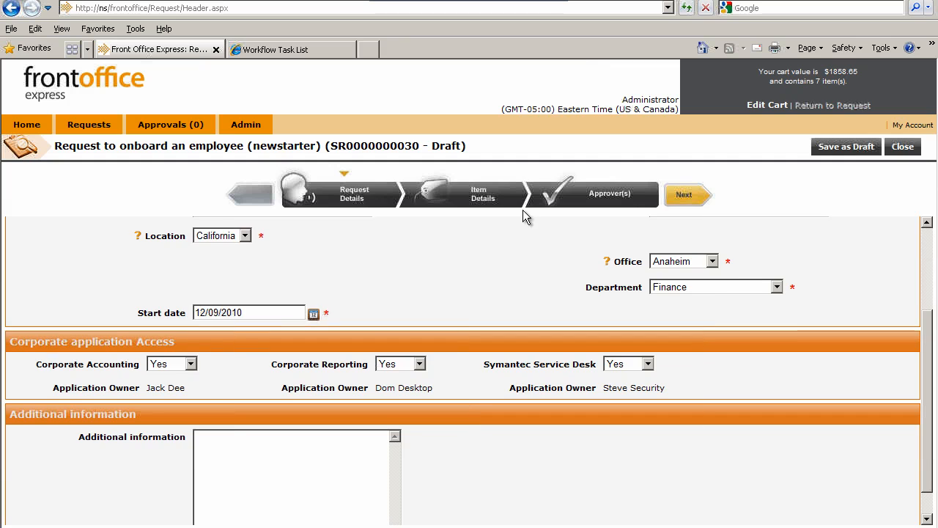
pyautogui.click(488, 197)
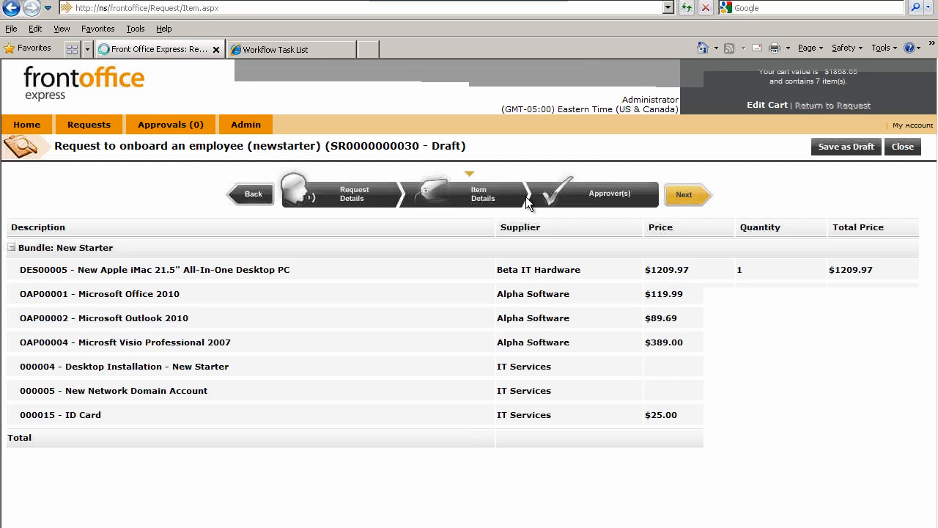
pyautogui.click(602, 198)
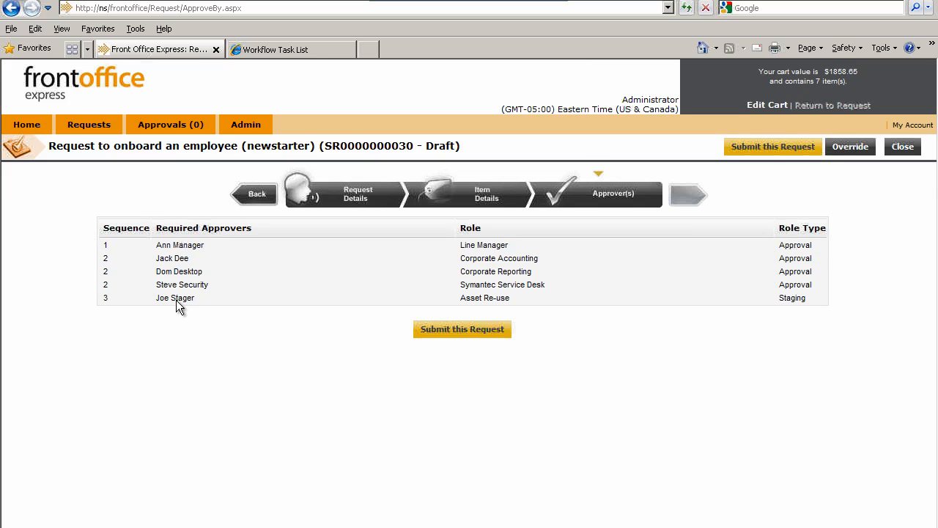
# Return to the request details and change the cost center to Cost Center 2 - CC2
pyautogui.click(359, 196)
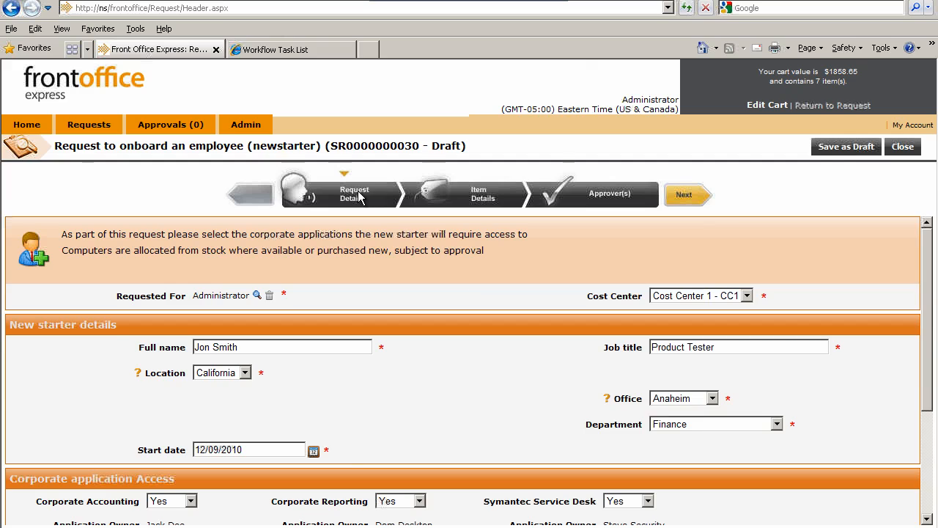
pyautogui.click(747, 296)
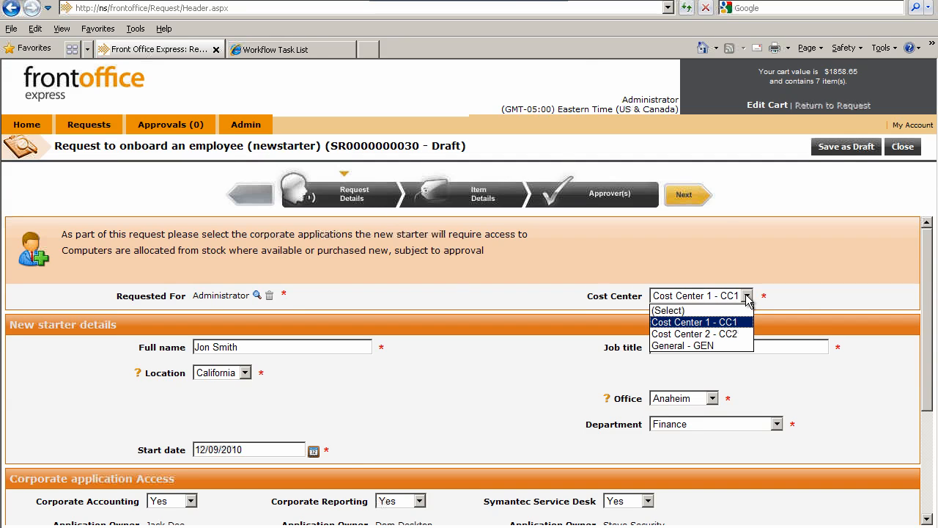
pyautogui.click(709, 336)
pyautogui.click(524, 384)
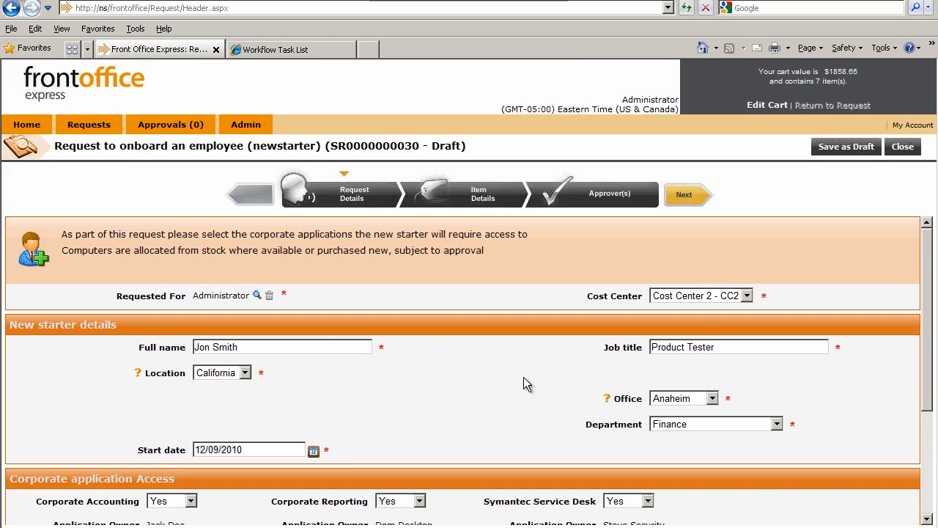
# Set Symantec Service Desk and Corporate Reporting access to No and check the required approvers again
pyautogui.scroll(-3, 523, 377)
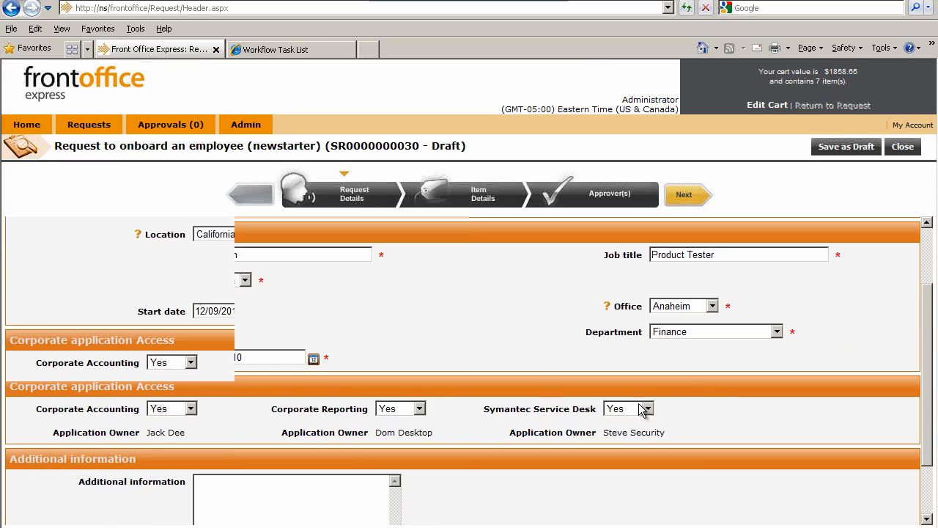
pyautogui.scroll(-1, 682, 403)
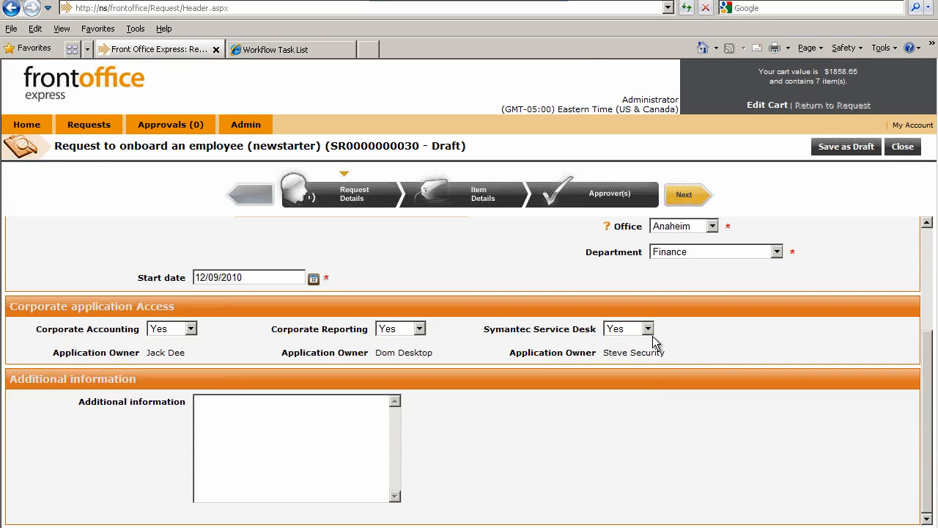
pyautogui.click(648, 328)
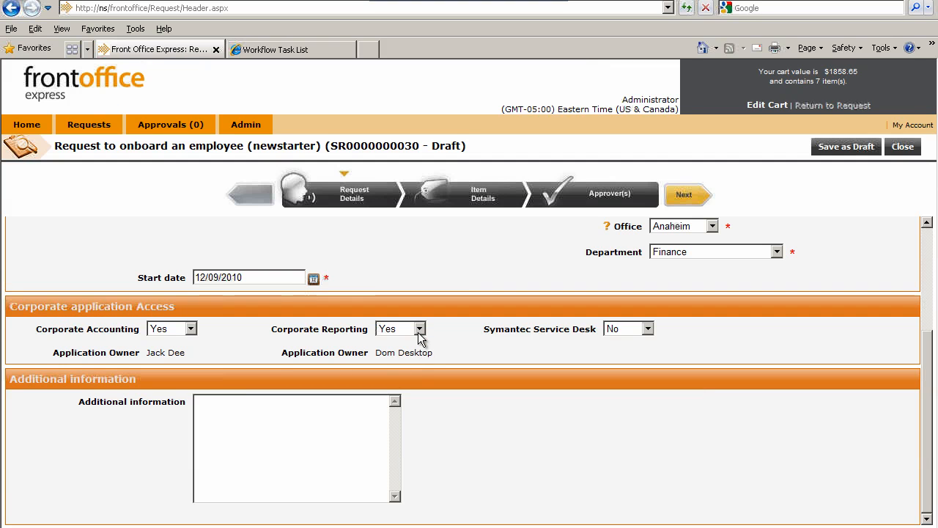
pyautogui.click(419, 332)
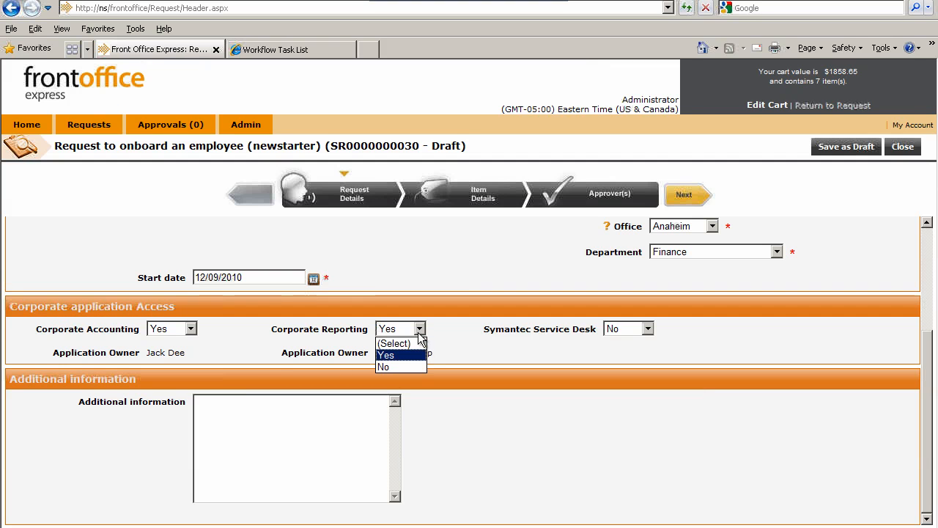
pyautogui.click(401, 365)
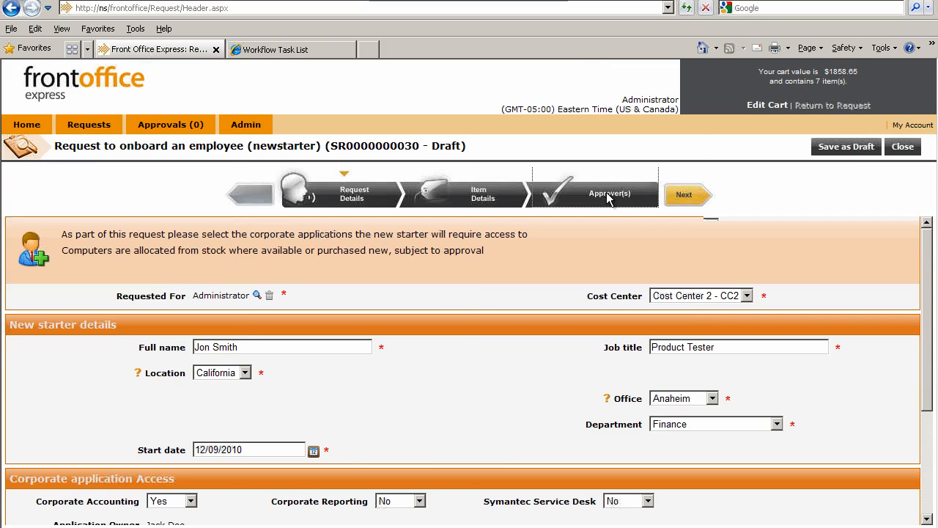
pyautogui.click(606, 195)
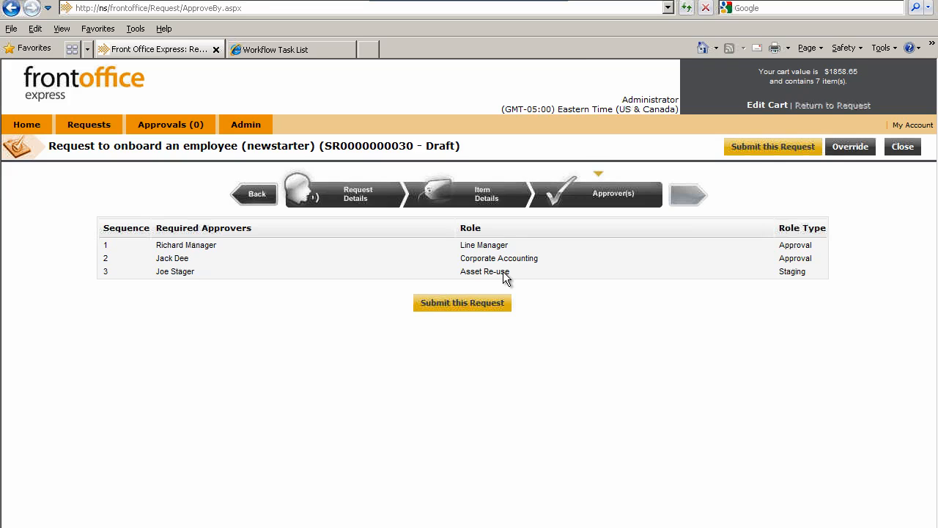
# Set Corporate Accounting access to No in the request details and submit the onboarding request from the approvers stage
pyautogui.click(340, 199)
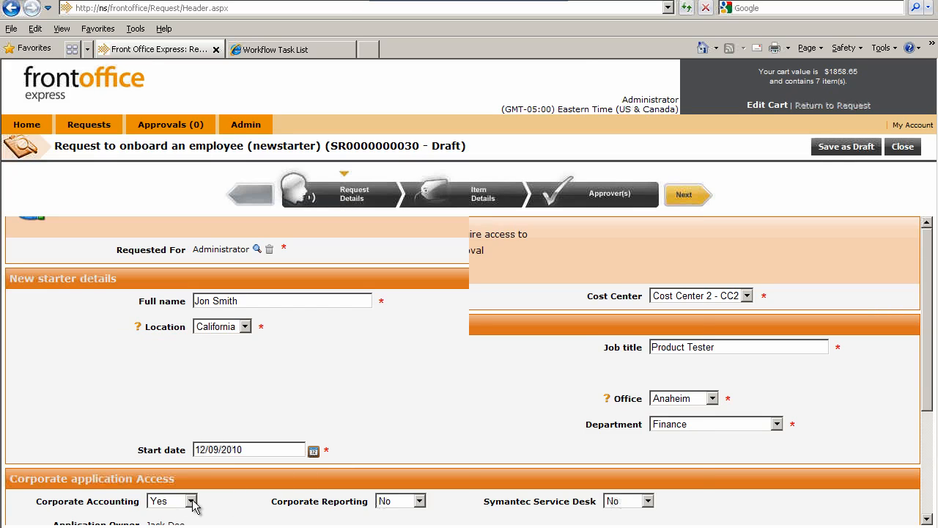
pyautogui.scroll(-1, 211, 505)
pyautogui.click(191, 455)
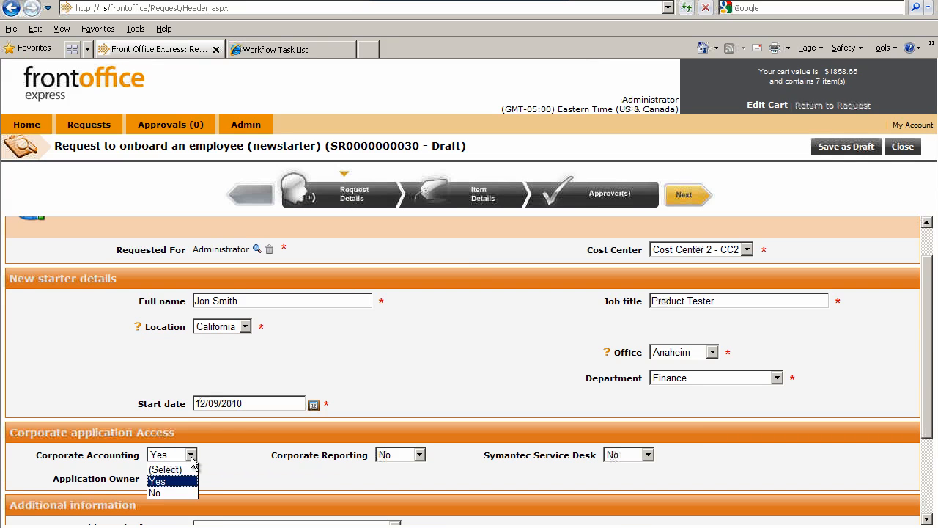
pyautogui.click(163, 492)
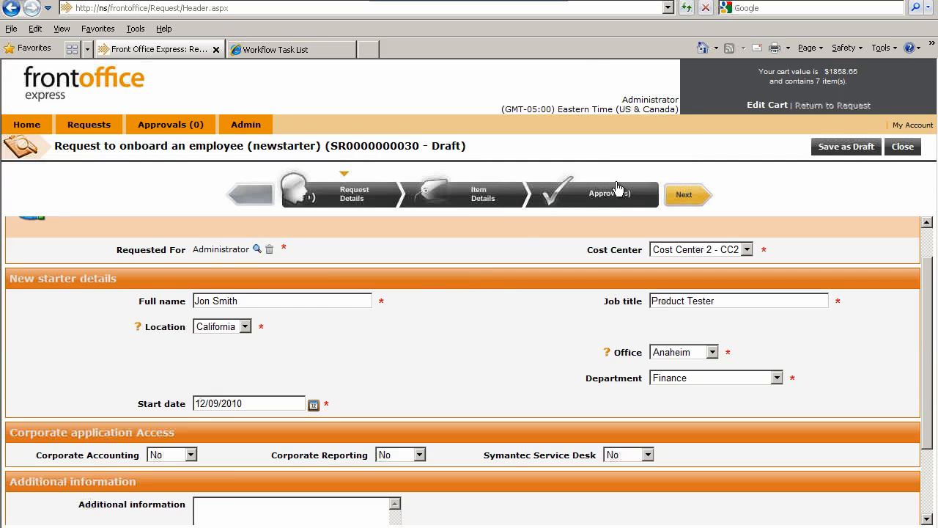
pyautogui.click(590, 197)
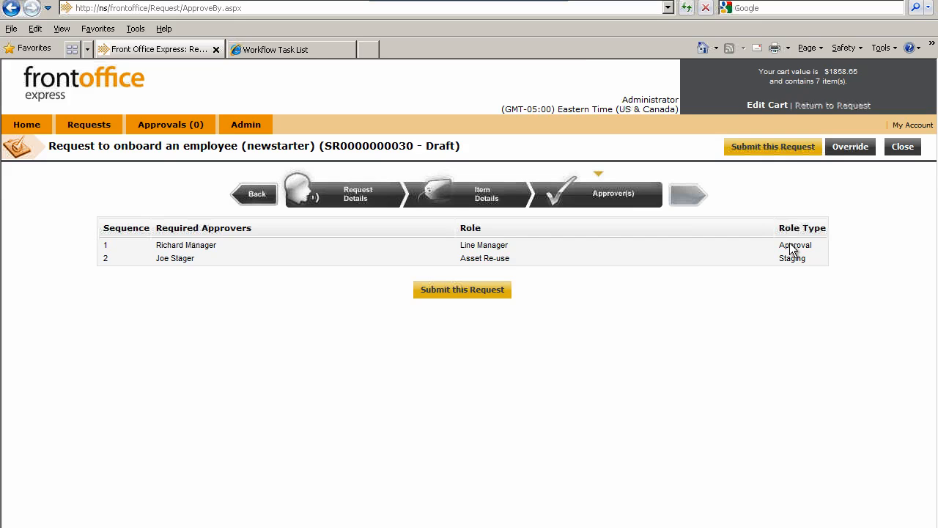
pyautogui.click(767, 146)
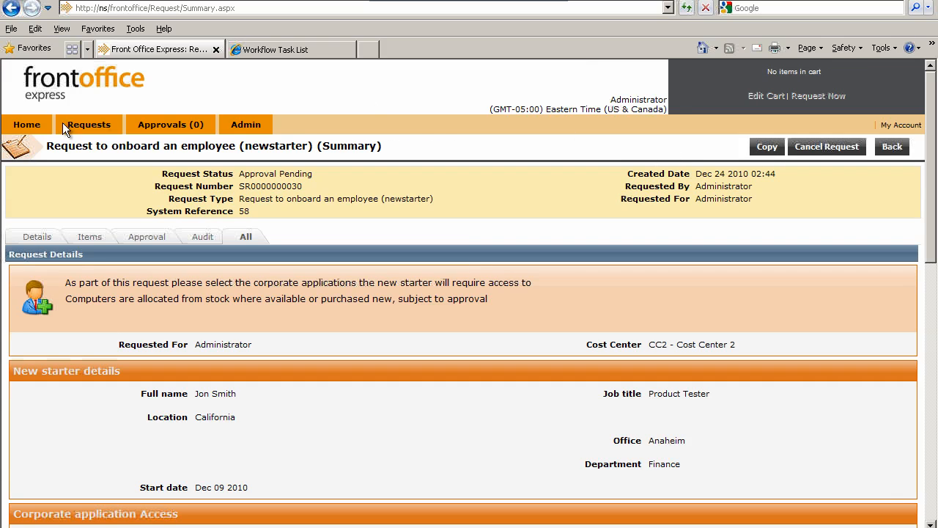
# Open the submitted new starter request from the approvals list and review its details
pyautogui.click(21, 128)
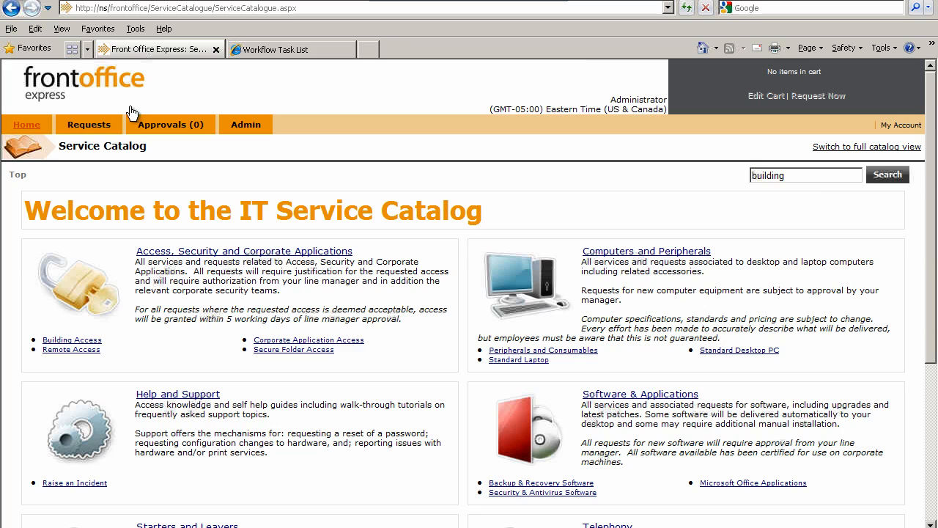
pyautogui.click(167, 127)
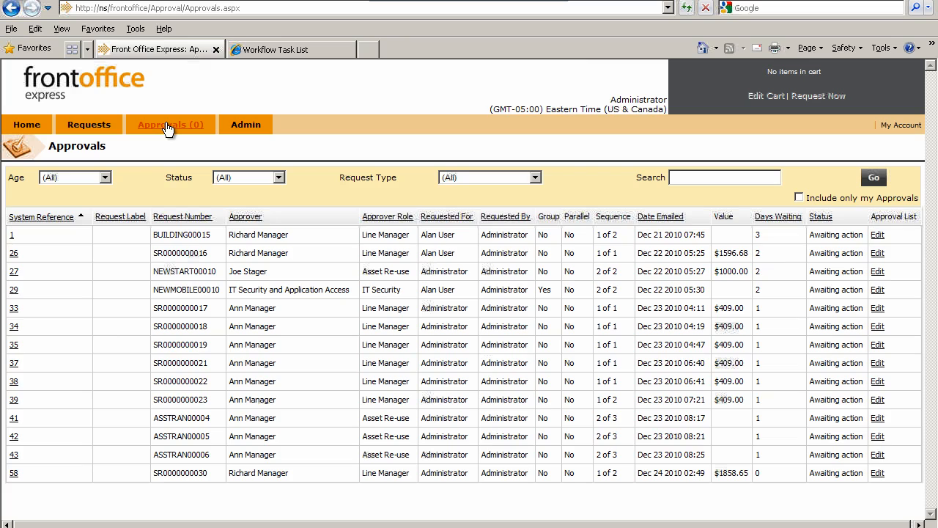
pyautogui.click(14, 475)
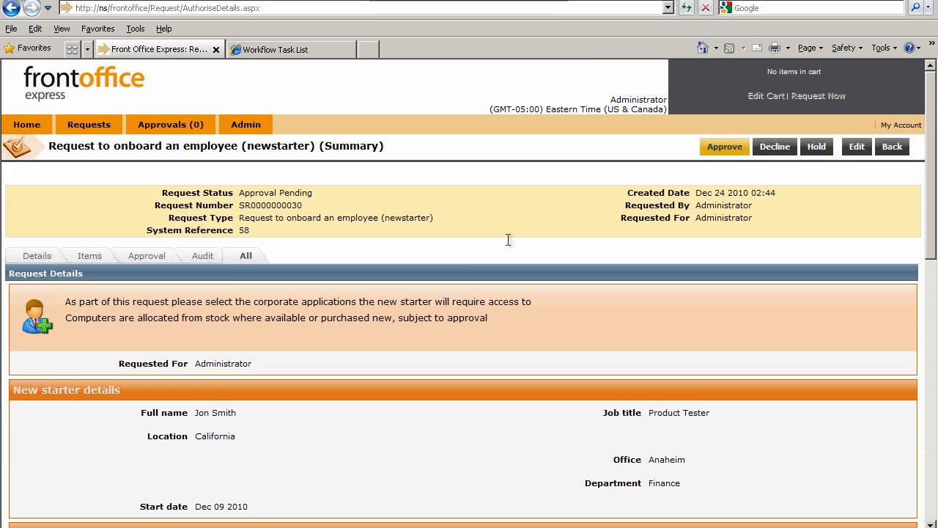
pyautogui.scroll(-5, 481, 327)
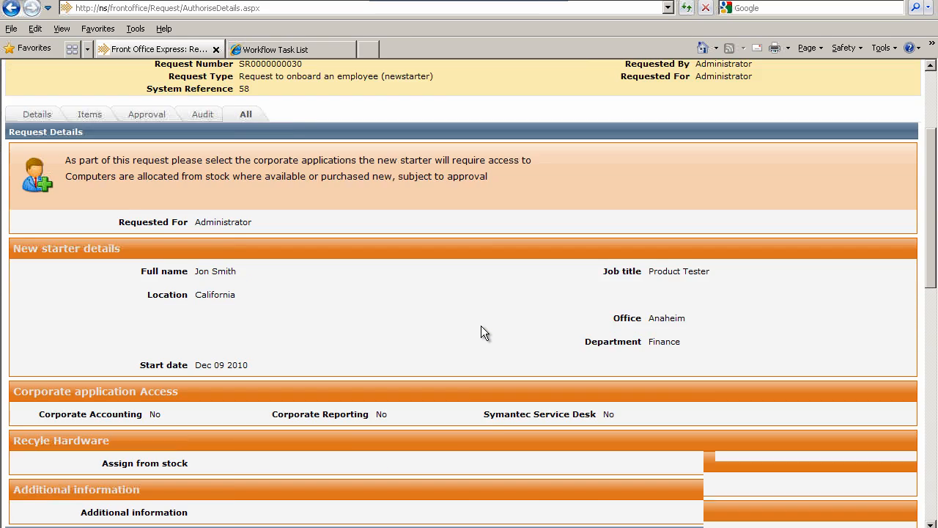
# Approve the onboarding request and reopen it from the approvals list using system reference 58
pyautogui.scroll(5, 480, 326)
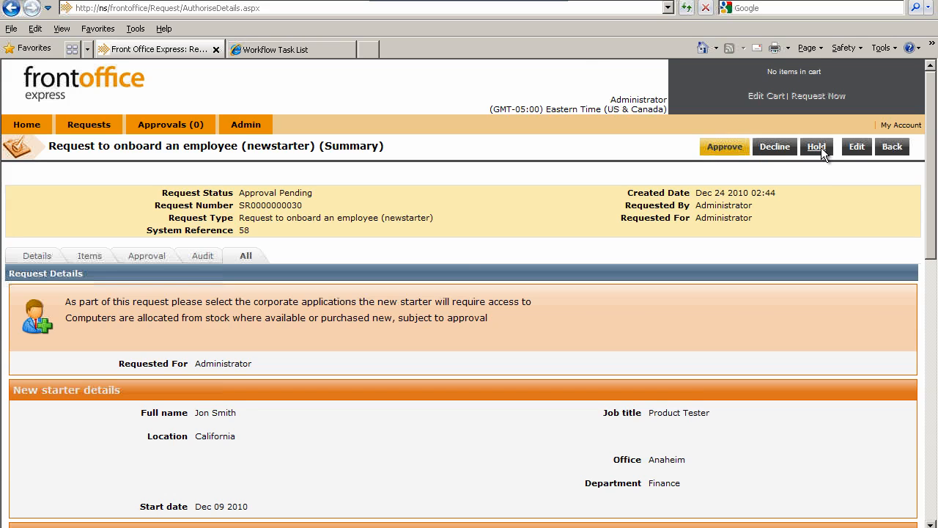
pyautogui.click(723, 146)
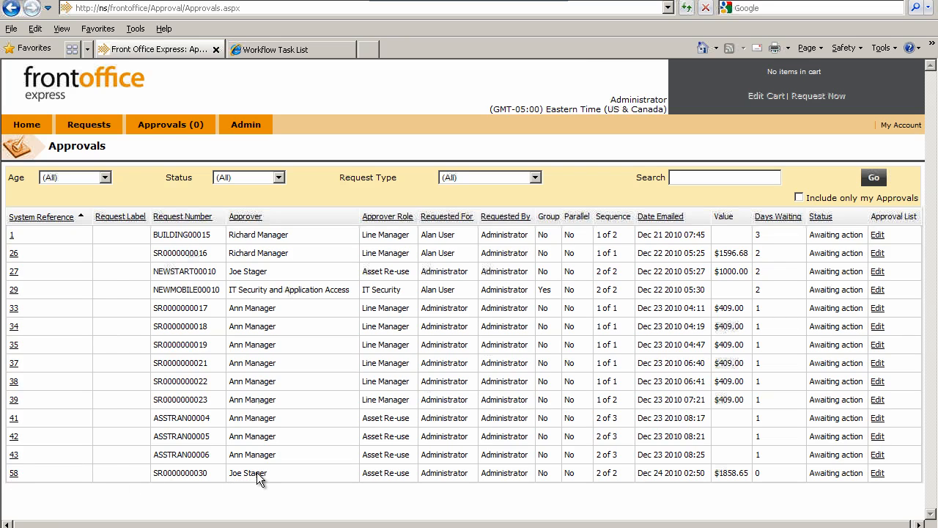
pyautogui.click(15, 475)
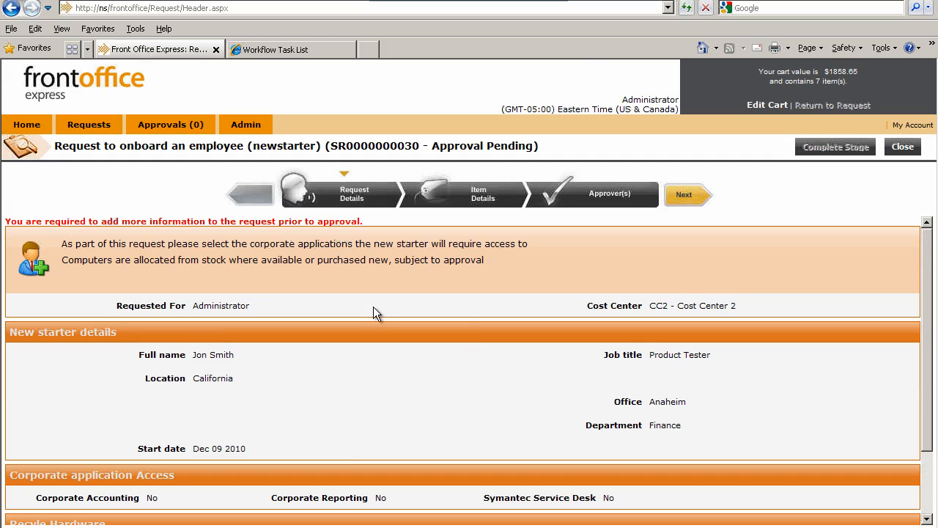
# Try No, Purchase for Assign from stock in the request's hardware section and finally set it to Yes
pyautogui.scroll(-3, 373, 306)
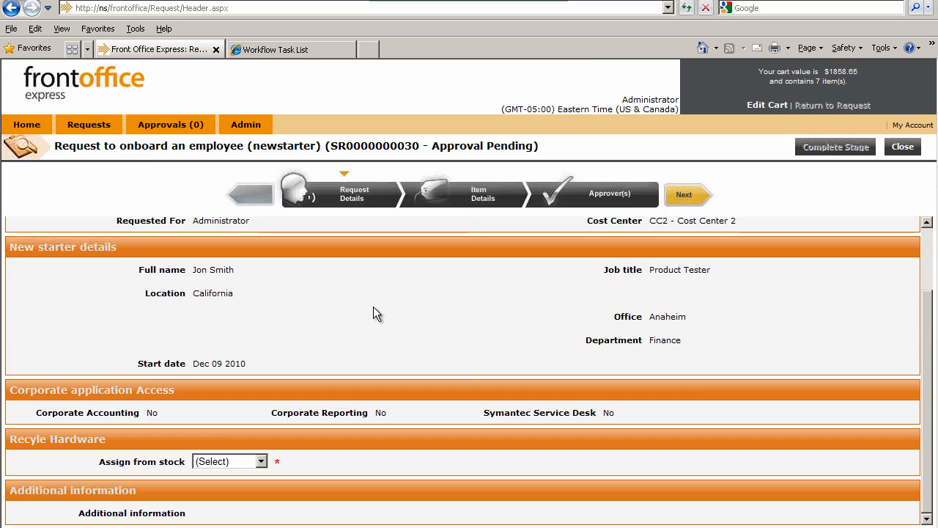
pyautogui.scroll(1, 373, 314)
pyautogui.scroll(1, 373, 306)
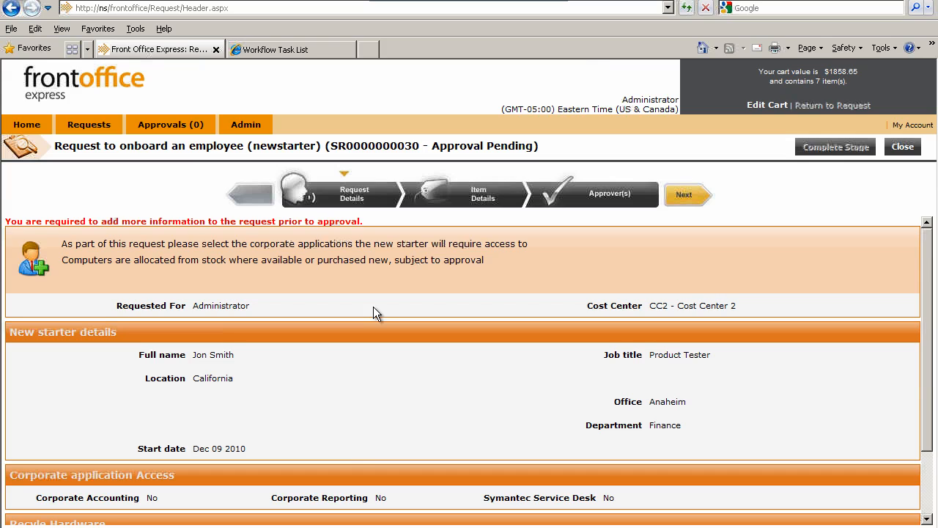
pyautogui.scroll(-3, 310, 372)
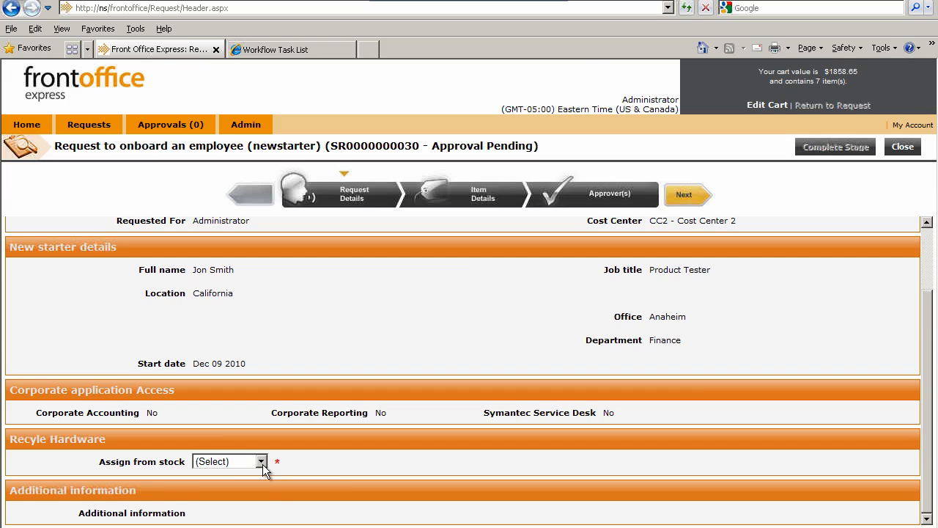
pyautogui.click(262, 462)
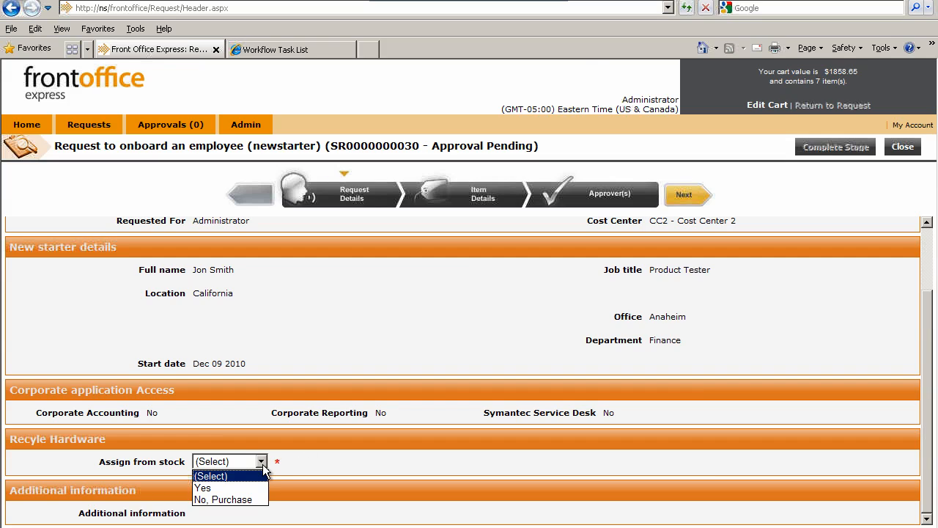
pyautogui.click(224, 500)
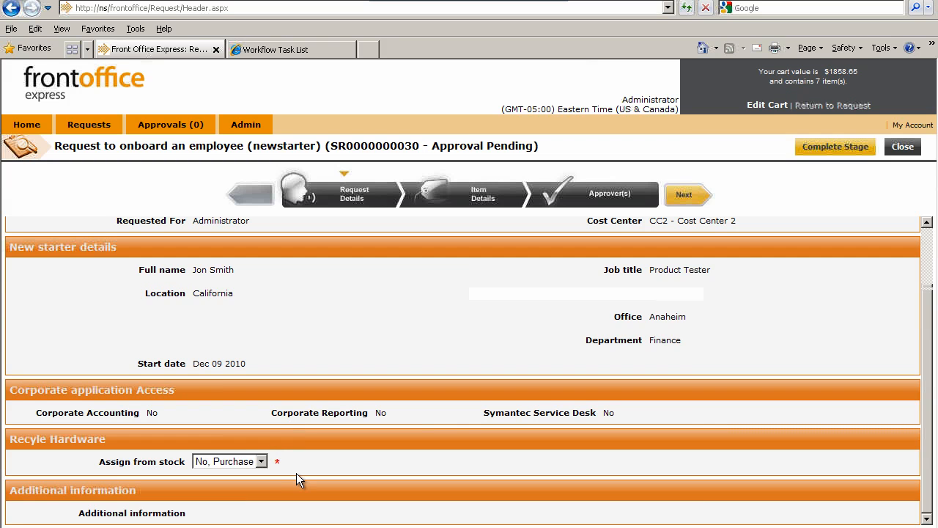
pyautogui.click(260, 462)
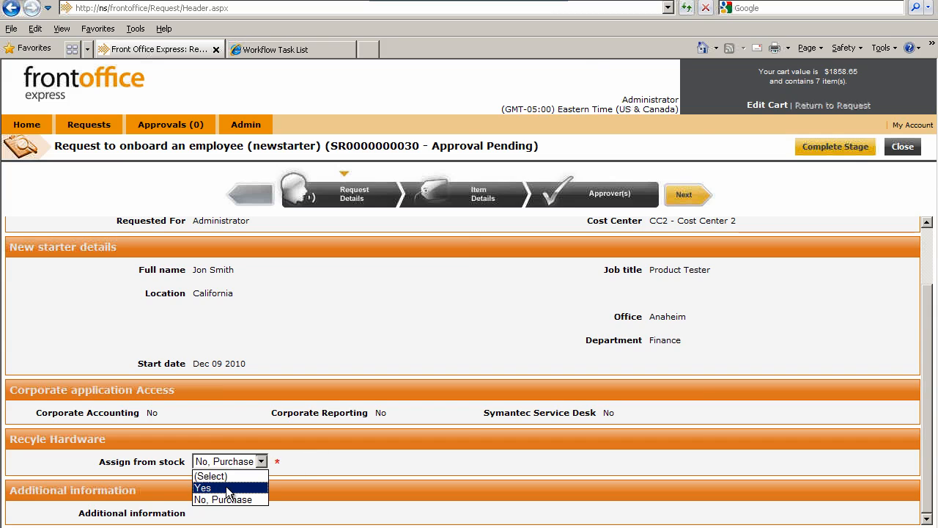
pyautogui.click(227, 488)
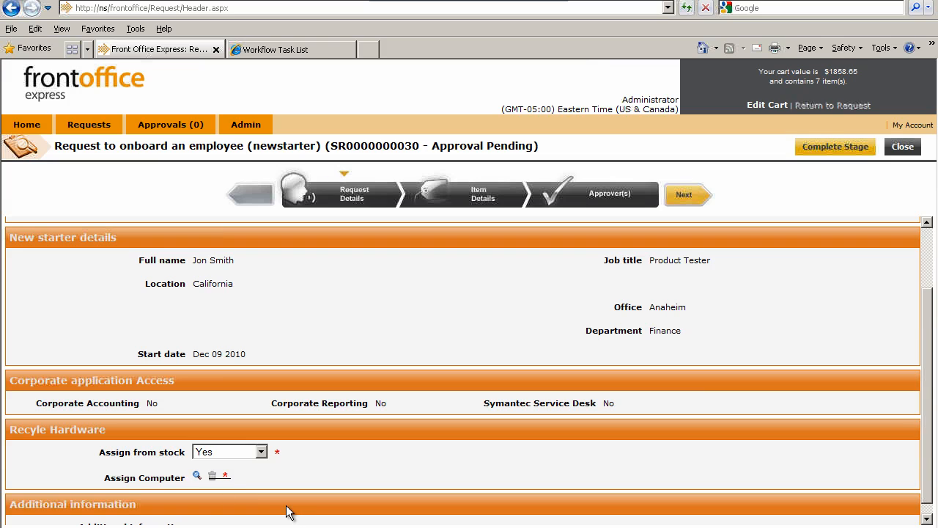
# Assign the Dell Precision M6400 computer sr_windows7x64_ from the available external assets and check its entry in the request
pyautogui.click(196, 478)
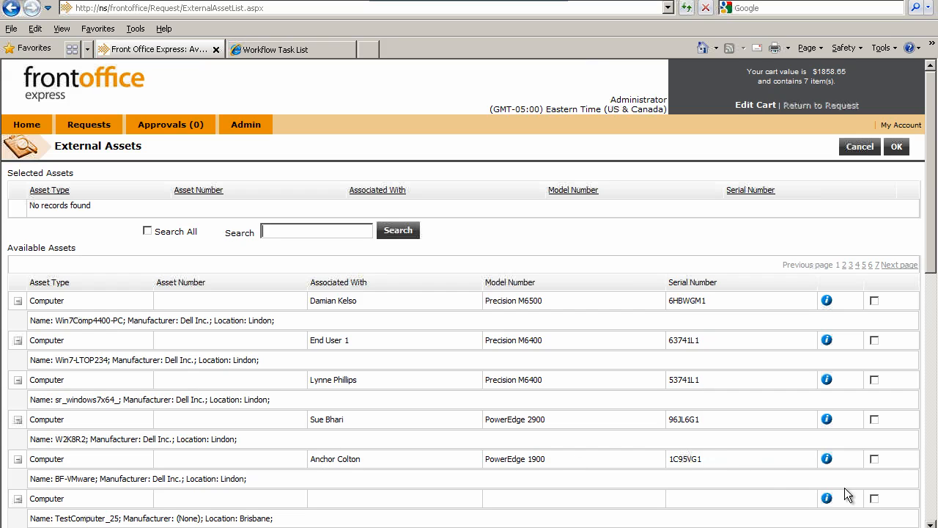
pyautogui.scroll(-2, 674, 411)
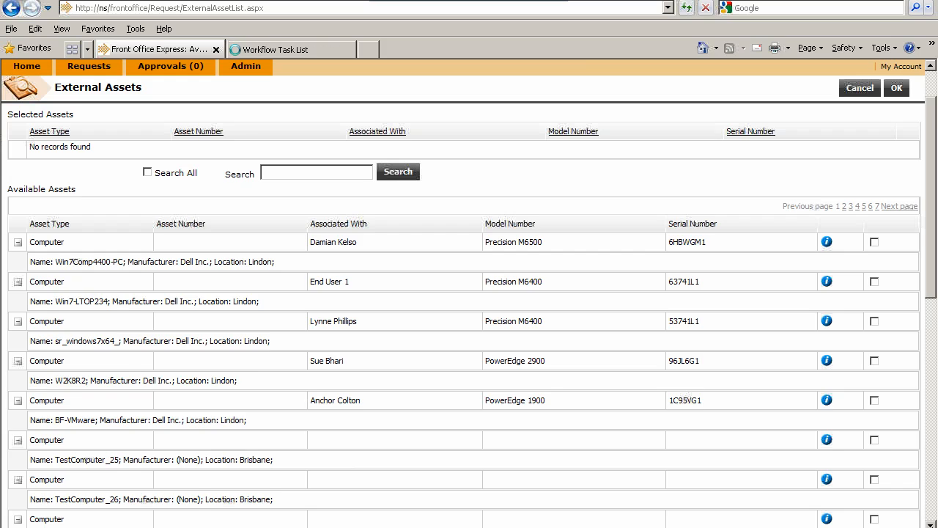
pyautogui.scroll(-2, 469, 293)
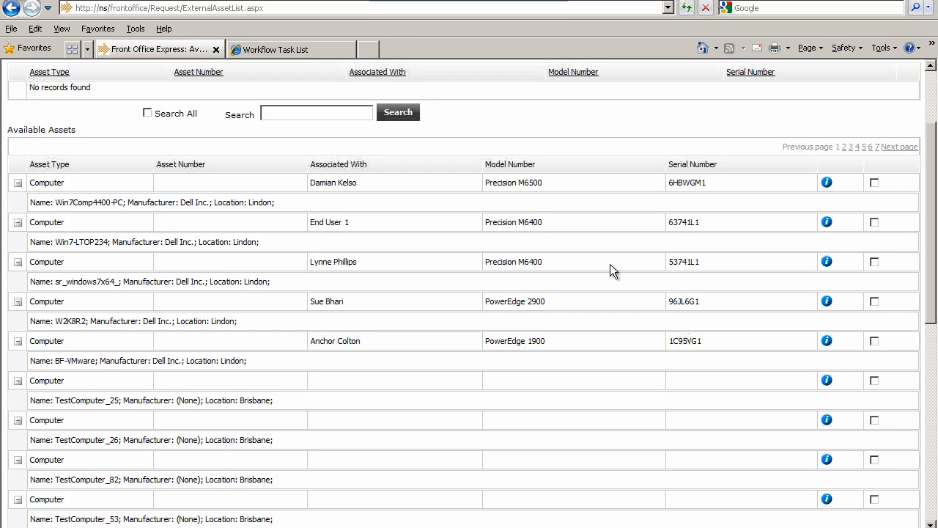
pyautogui.click(874, 262)
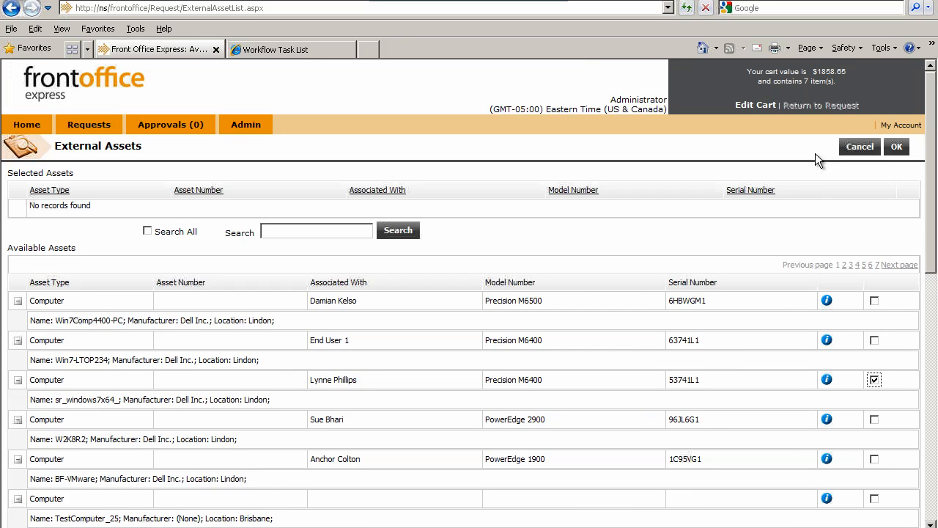
pyautogui.click(898, 148)
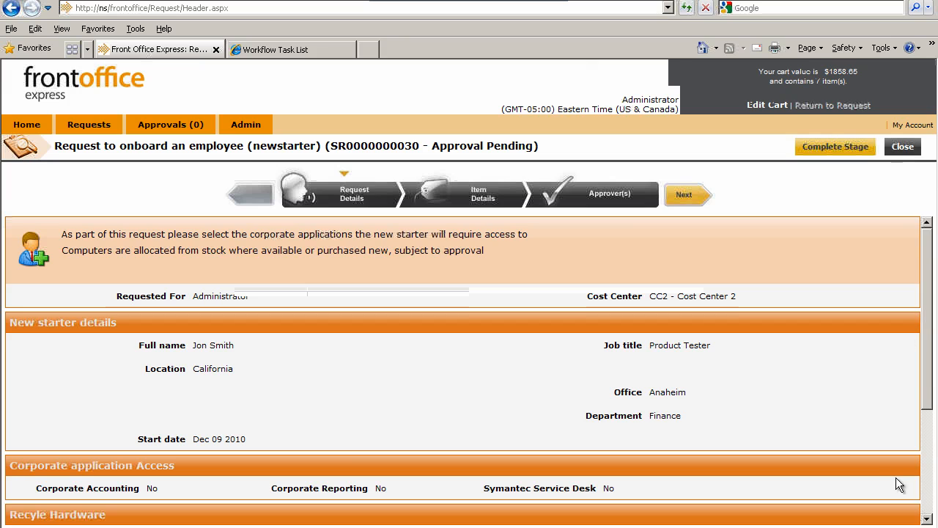
pyautogui.click(926, 519)
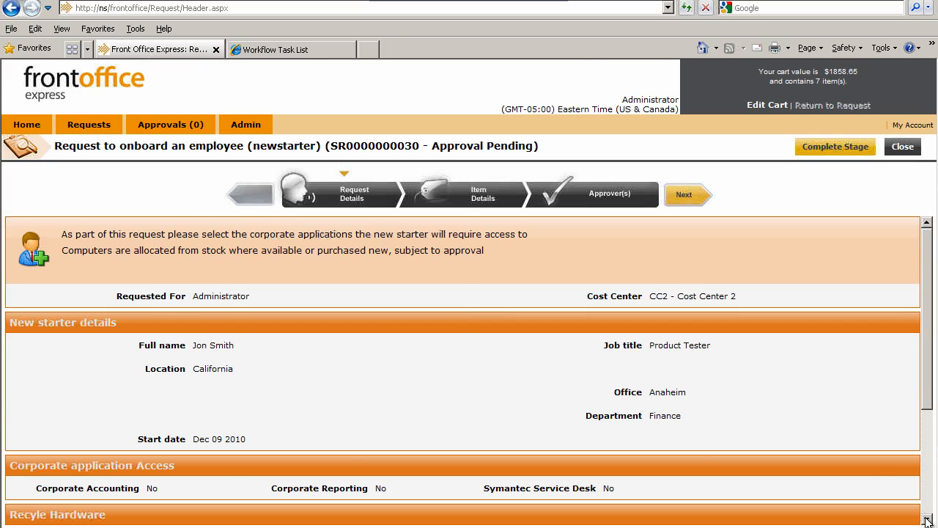
pyautogui.click(926, 519)
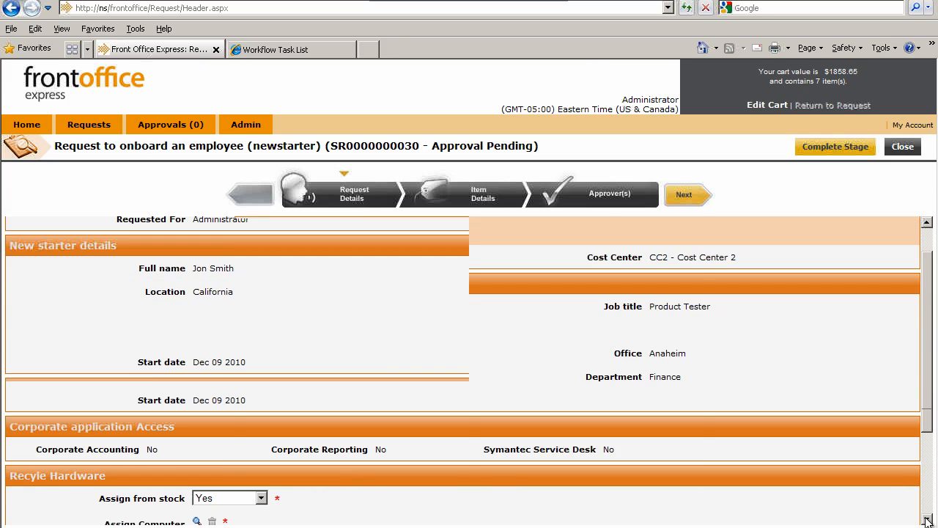
pyautogui.click(926, 519)
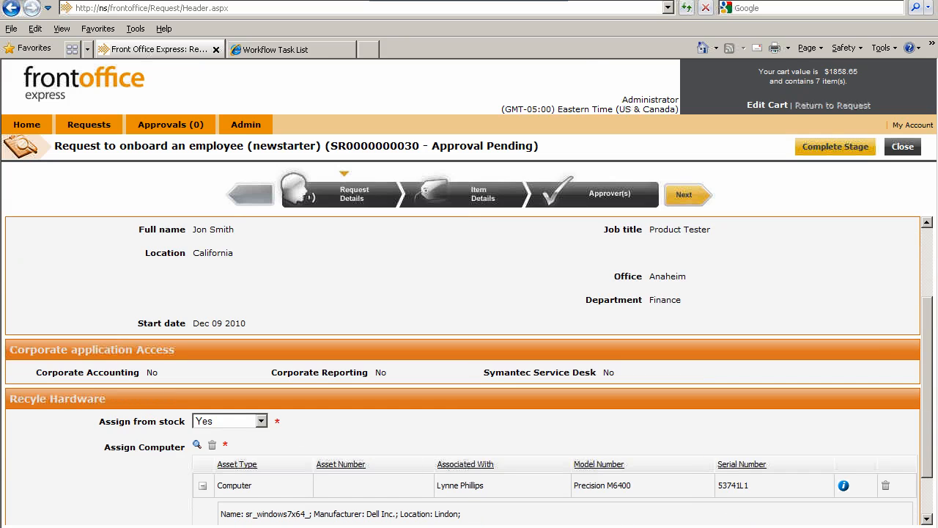
pyautogui.click(926, 519)
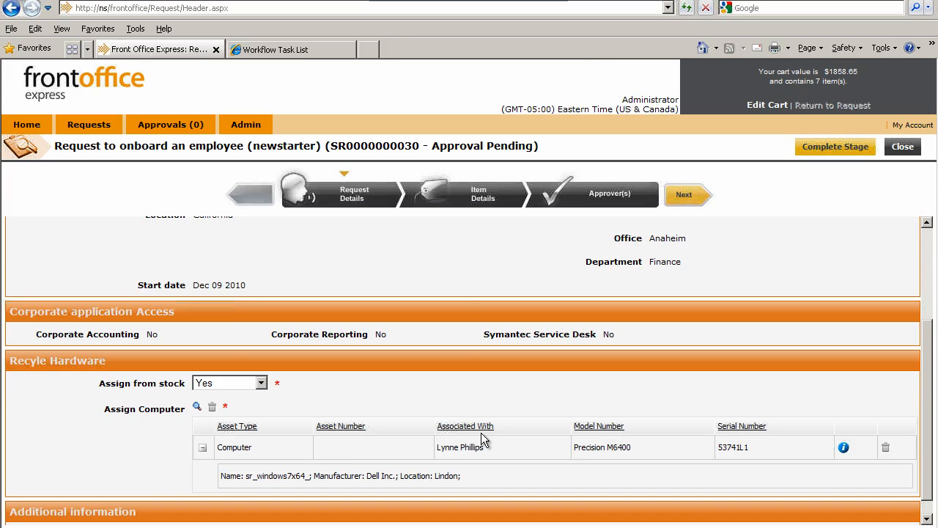
# Complete the current approval stage of the onboarding request
pyautogui.scroll(1, 481, 438)
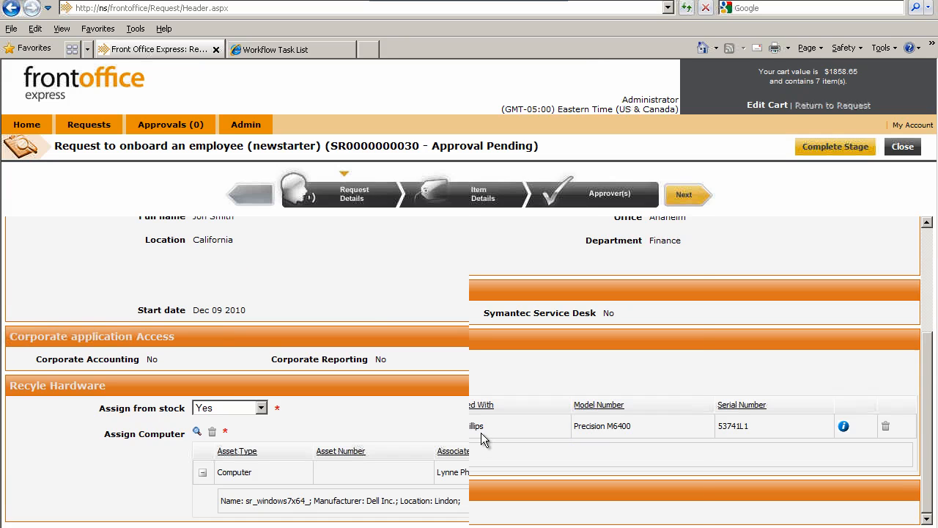
pyautogui.scroll(3, 482, 419)
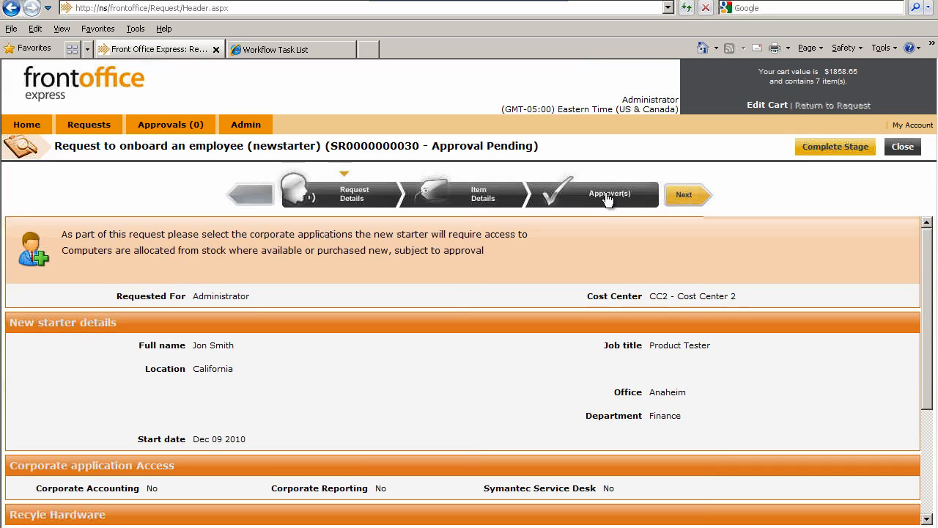
pyautogui.click(829, 148)
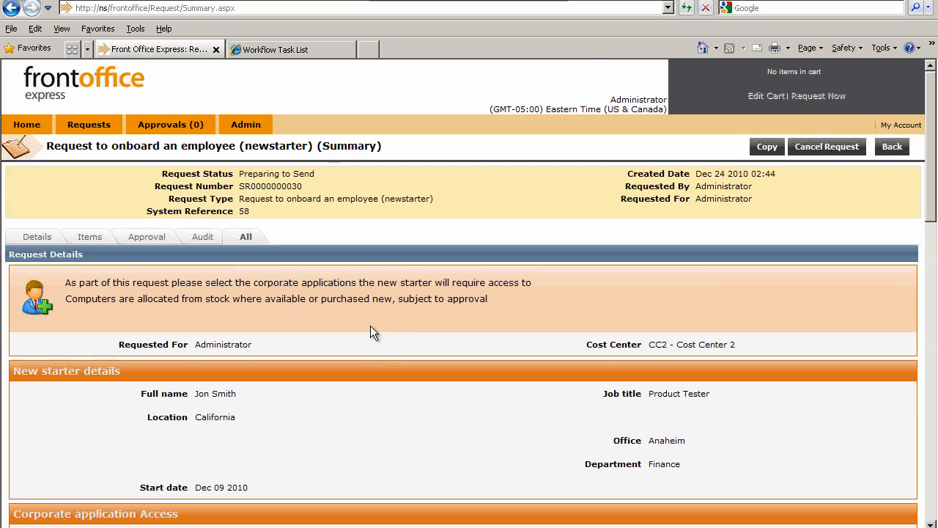
# Examine the request summary's details, approval stages, audit history and the combined view of all information
pyautogui.click(37, 239)
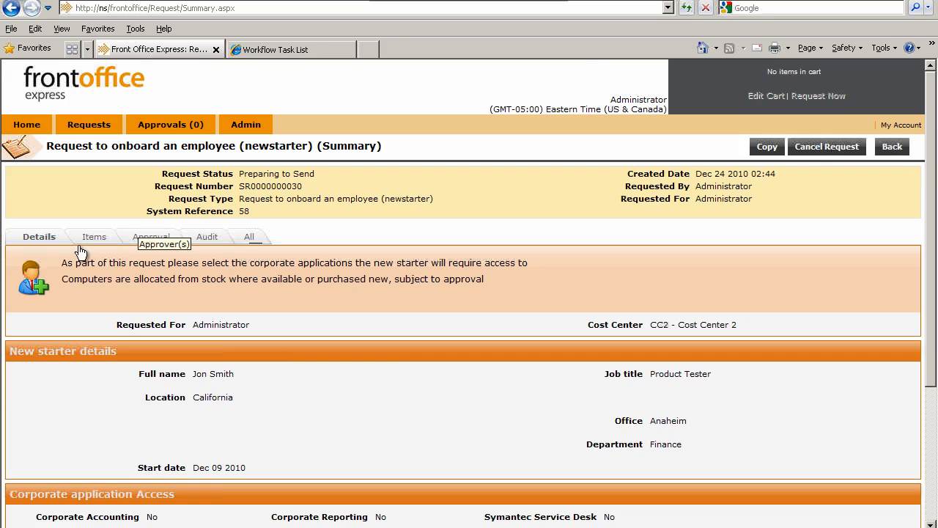
pyautogui.click(149, 238)
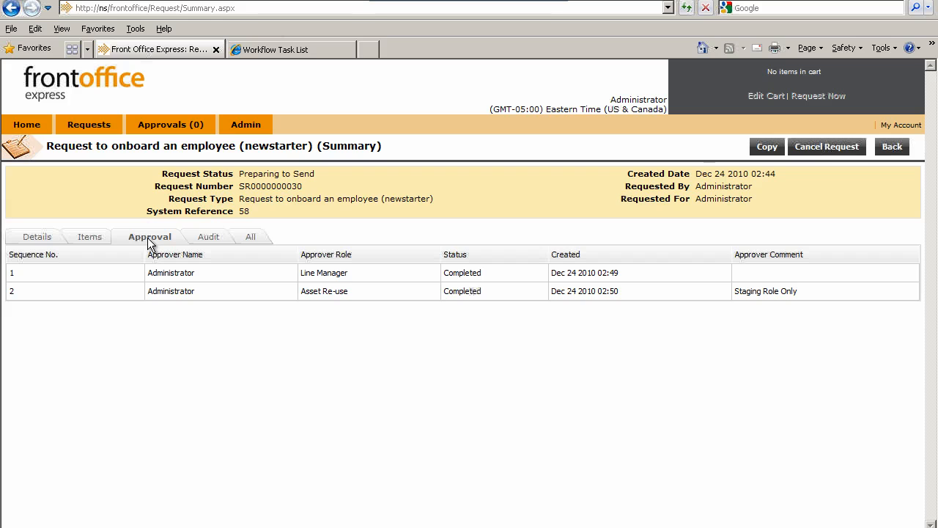
pyautogui.click(214, 242)
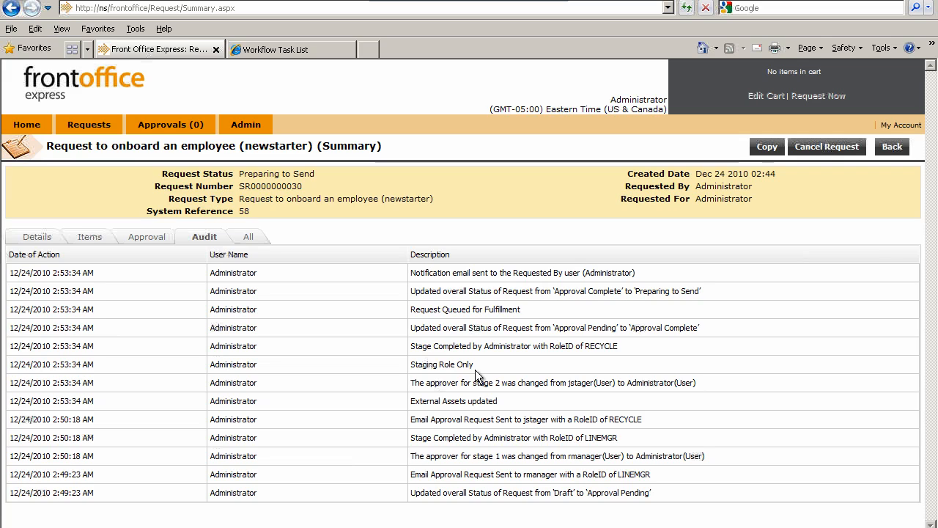
pyautogui.click(248, 236)
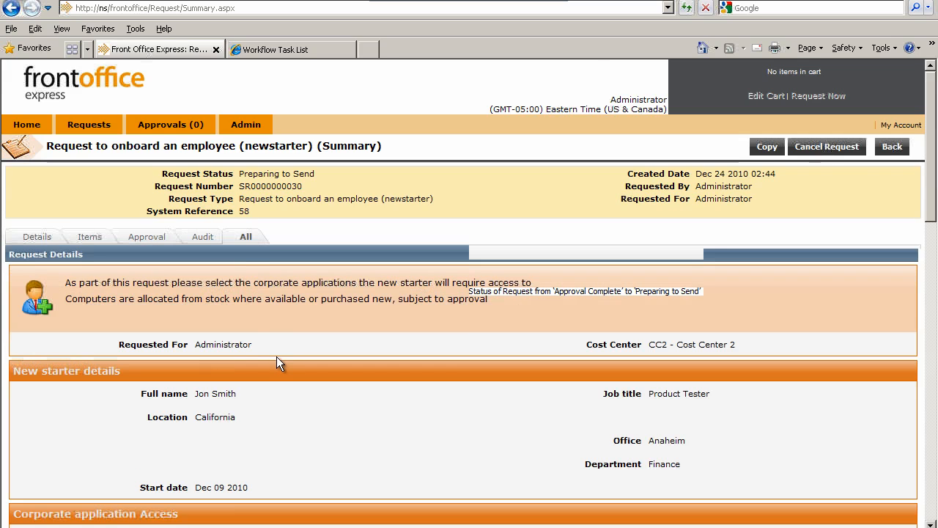
pyautogui.scroll(-2, 278, 404)
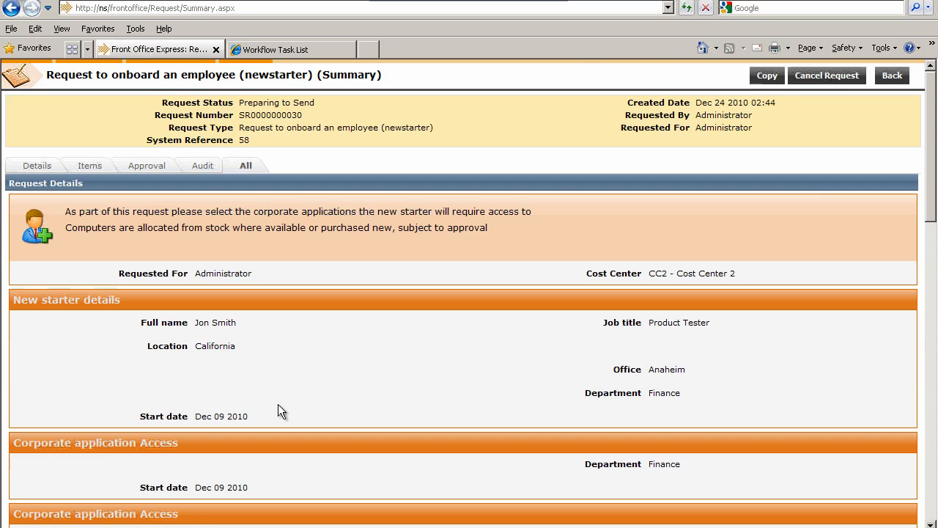
pyautogui.scroll(-10, 278, 403)
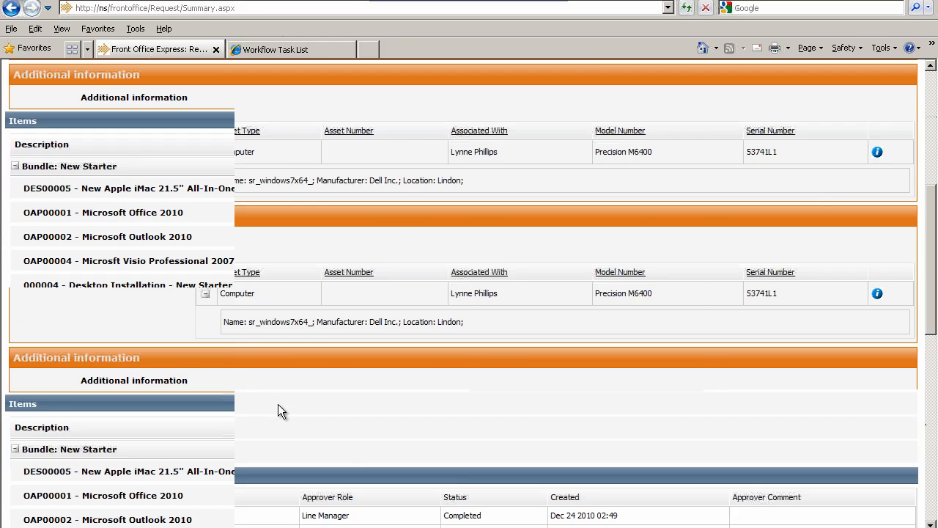
pyautogui.scroll(-8, 278, 404)
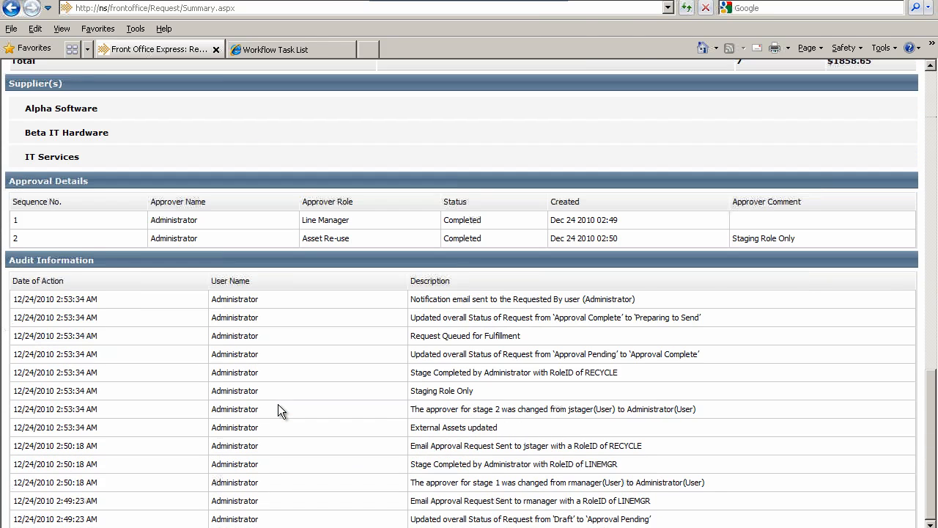
pyautogui.scroll(12, 278, 404)
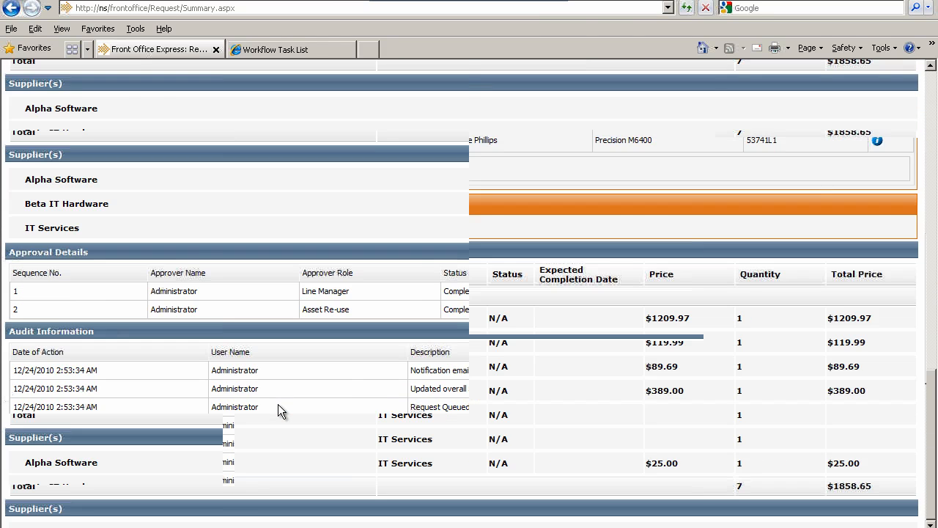
pyautogui.scroll(15, 278, 404)
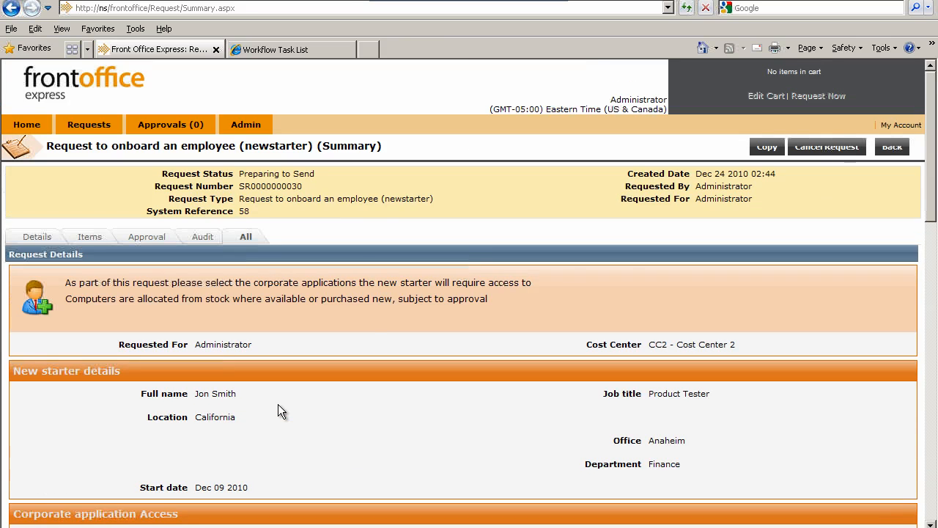
# List the newstarter onboarding requests to check their statuses and switch to the Symantec Workflow Task List page
pyautogui.click(88, 125)
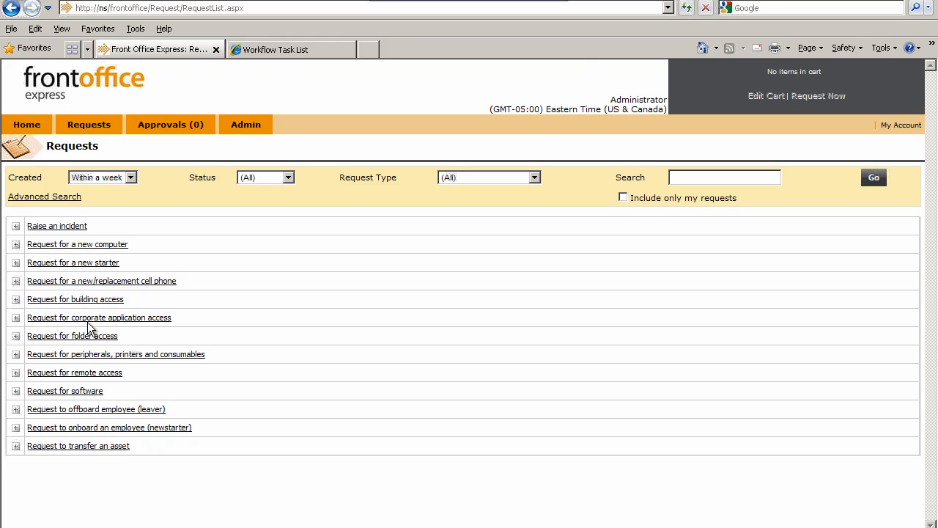
pyautogui.click(46, 429)
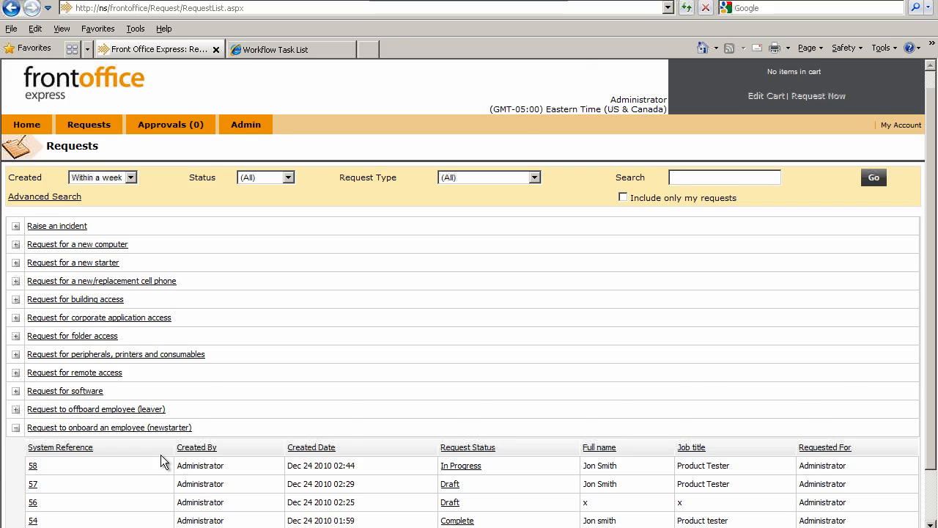
pyautogui.scroll(-2, 161, 456)
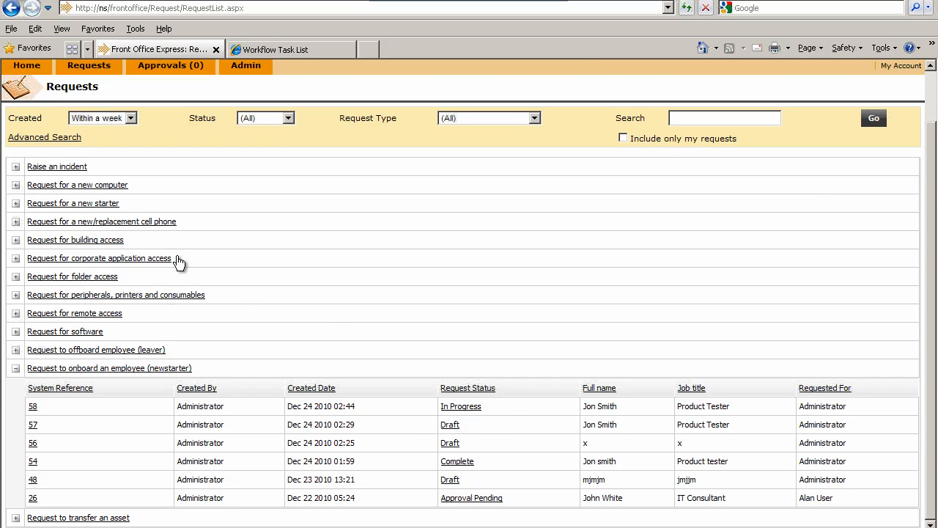
pyautogui.click(275, 49)
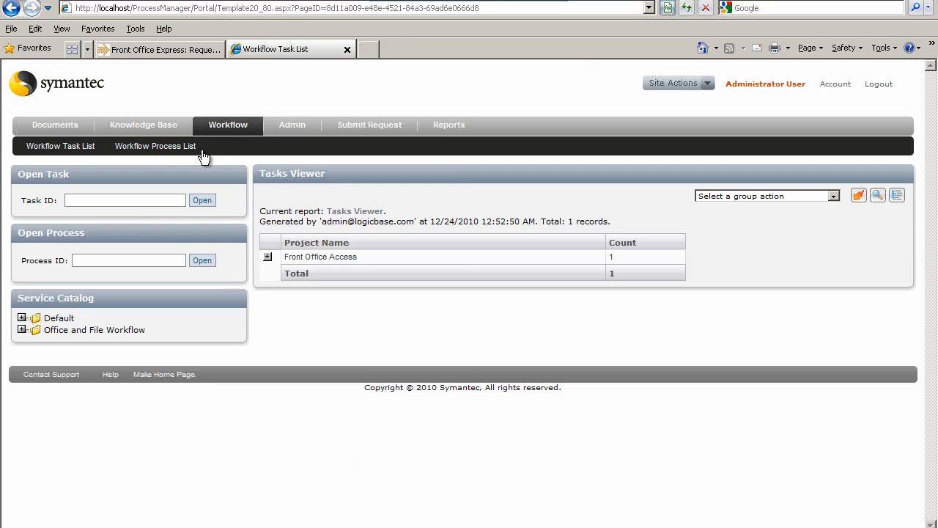
# Refresh the workflow task list and open the employee onboarding task in the Front Office Basic project
pyautogui.moveTo(236, 122)
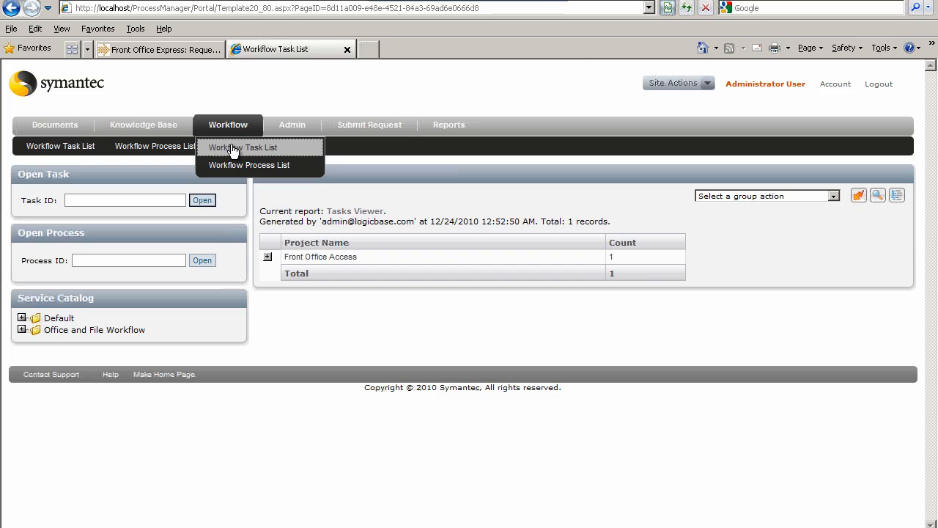
pyautogui.click(232, 147)
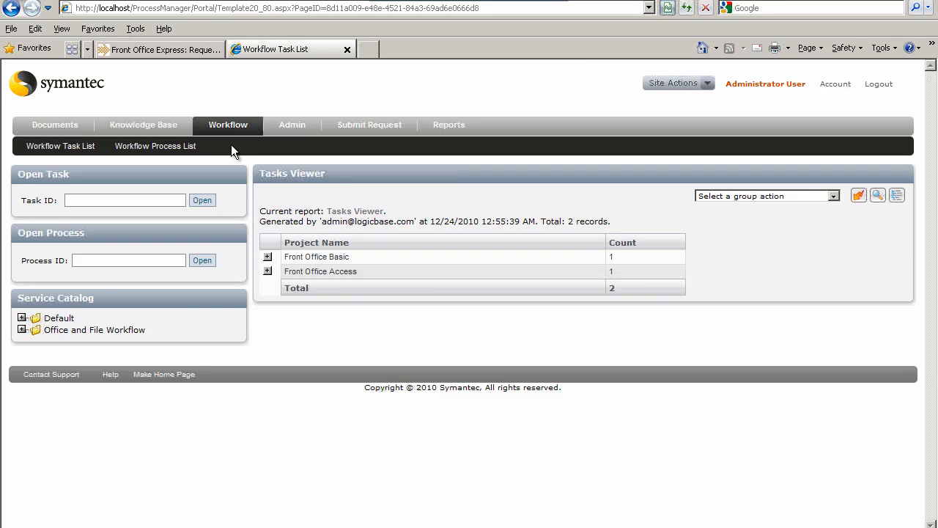
pyautogui.click(268, 257)
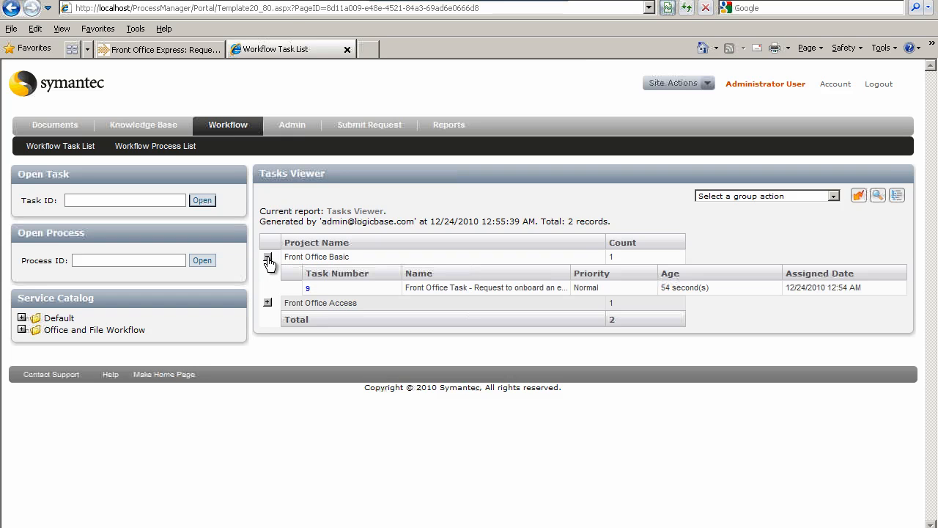
pyautogui.click(307, 288)
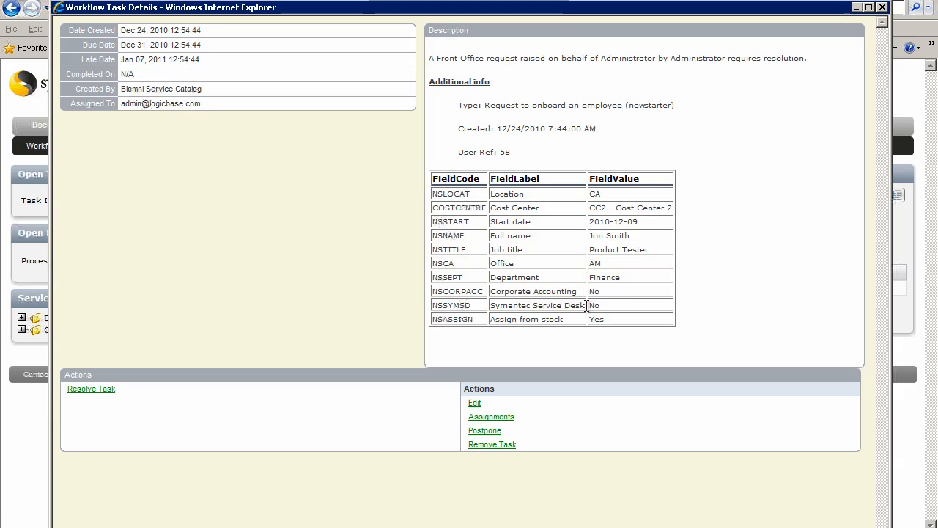
# Resolve the onboarding task with the resolution explanation "fdd", close its details window and reload the workflow task list
pyautogui.click(93, 390)
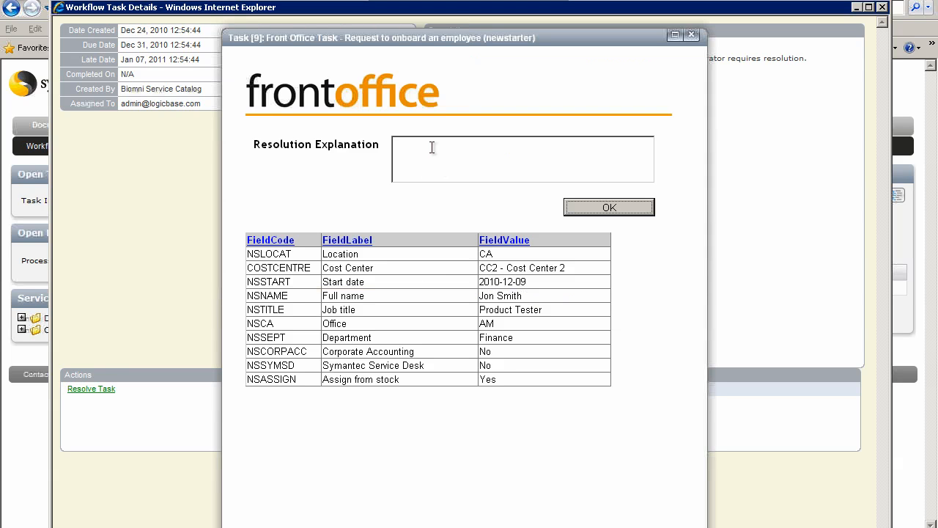
pyautogui.click(432, 146)
pyautogui.write('fdd')
pyautogui.click(609, 208)
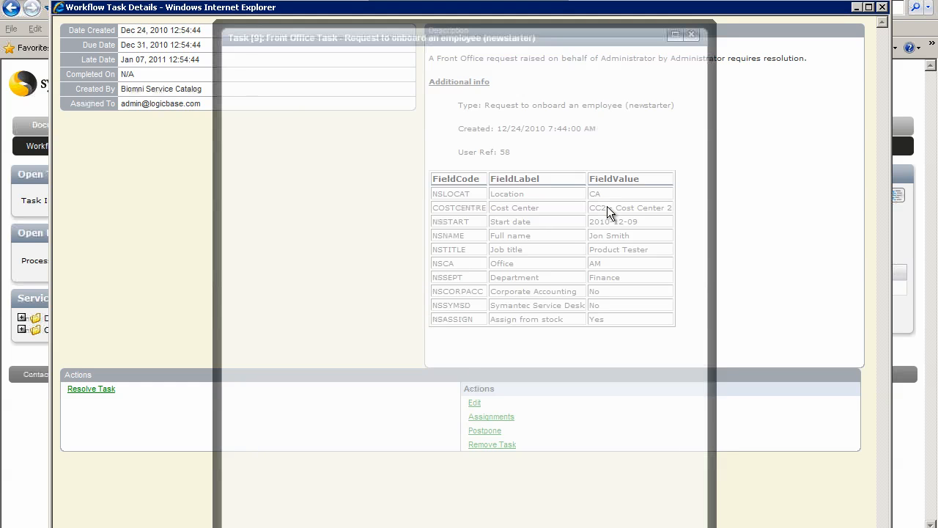
pyautogui.click(883, 8)
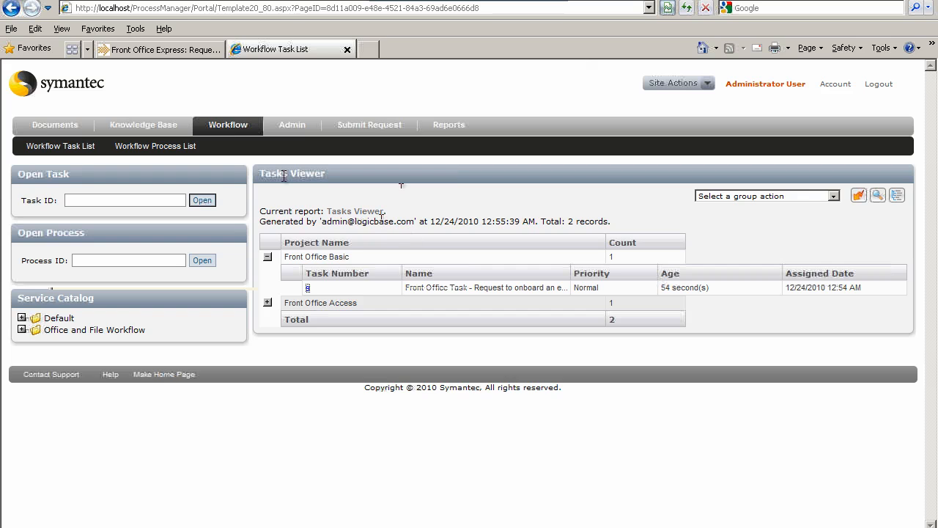
pyautogui.moveTo(227, 131)
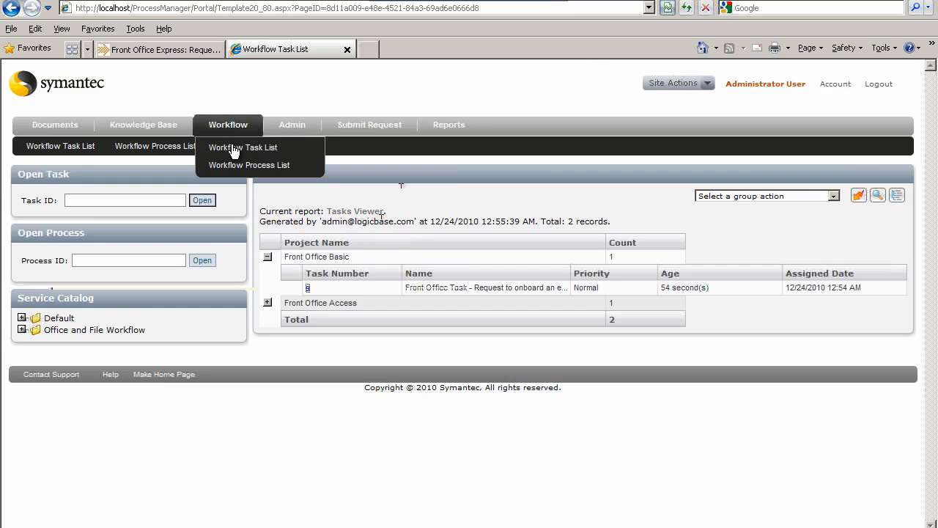
pyautogui.click(232, 146)
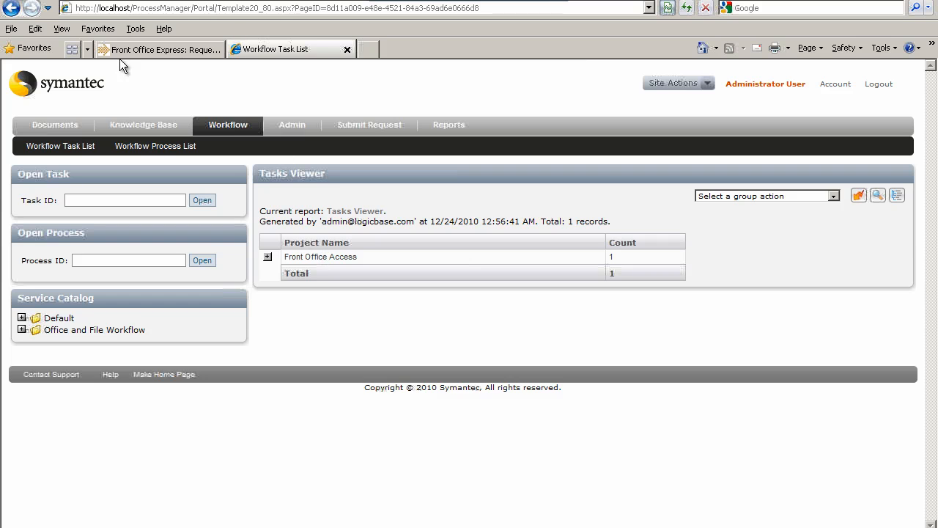
# Switch to Front Office Express, filter the requests to those created within the last day and list the newstarter onboarding requests
pyautogui.click(142, 50)
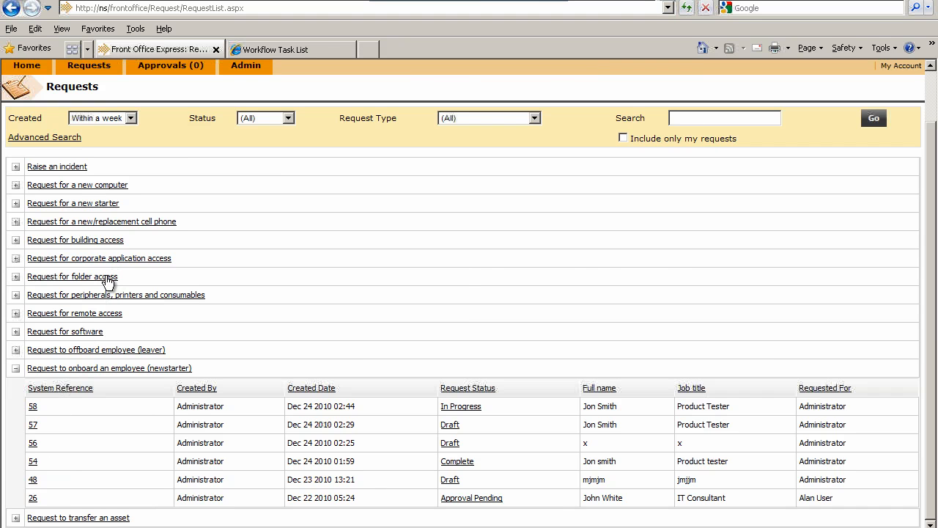
pyautogui.rightClick(169, 133)
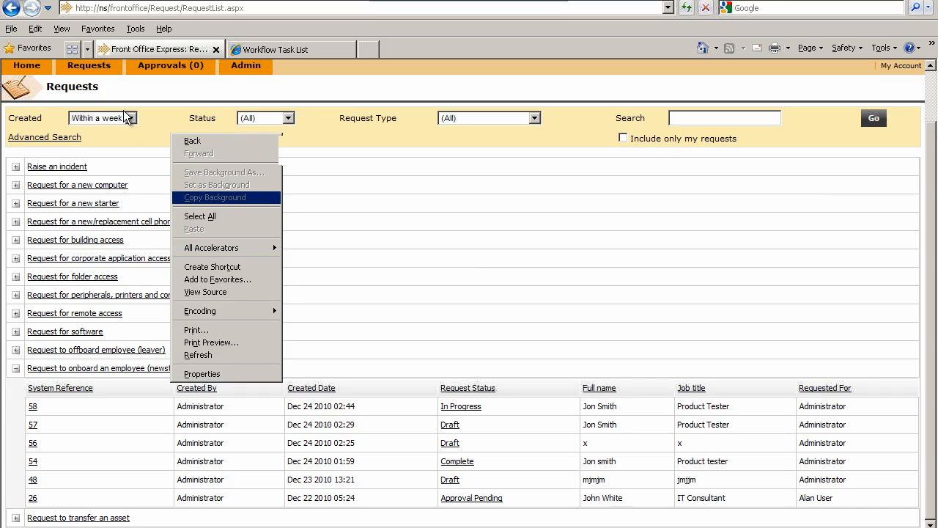
pyautogui.click(169, 128)
pyautogui.click(132, 118)
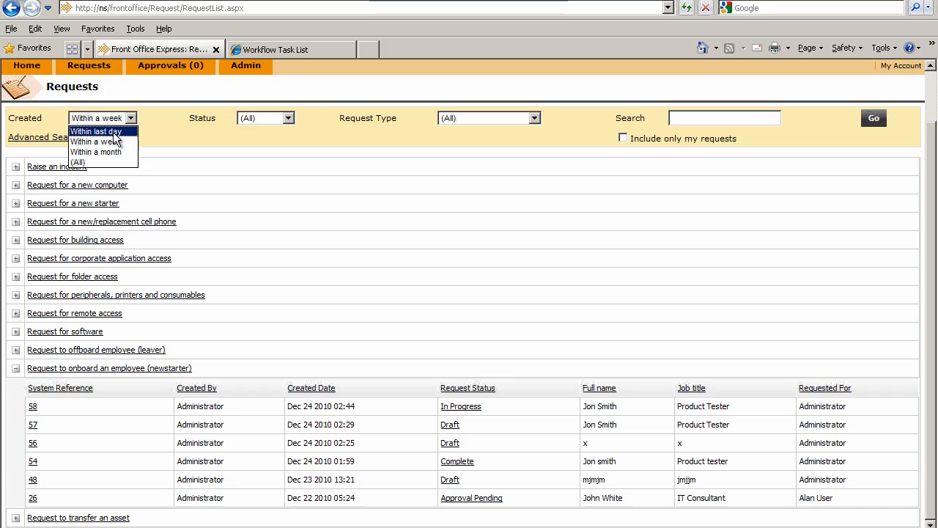
pyautogui.click(114, 133)
pyautogui.click(874, 119)
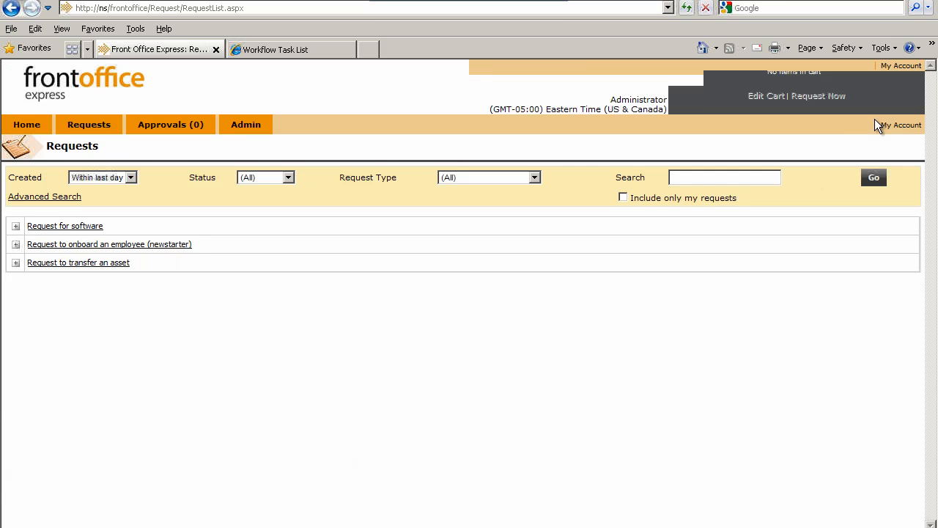
pyautogui.click(16, 244)
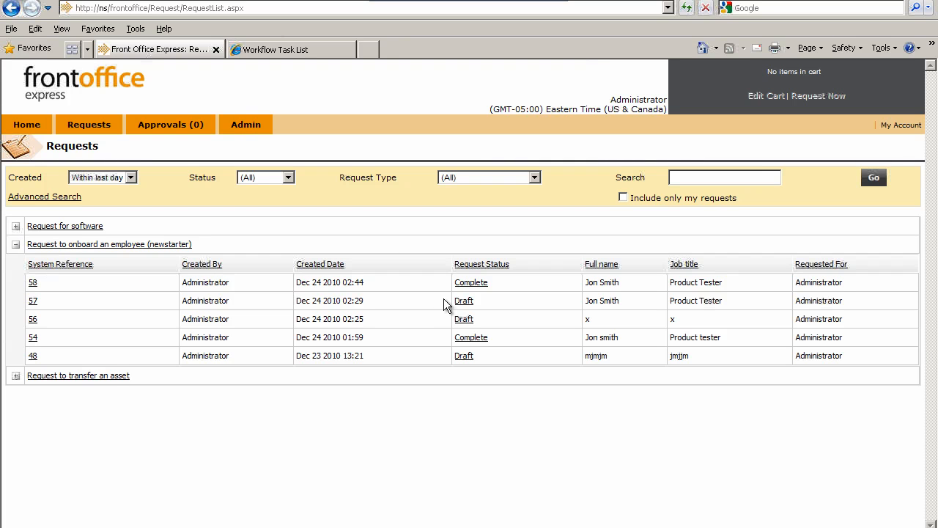
# Examine the newest onboarding request's summary, including its status and assigned computer, and return to the home page
pyautogui.click(32, 283)
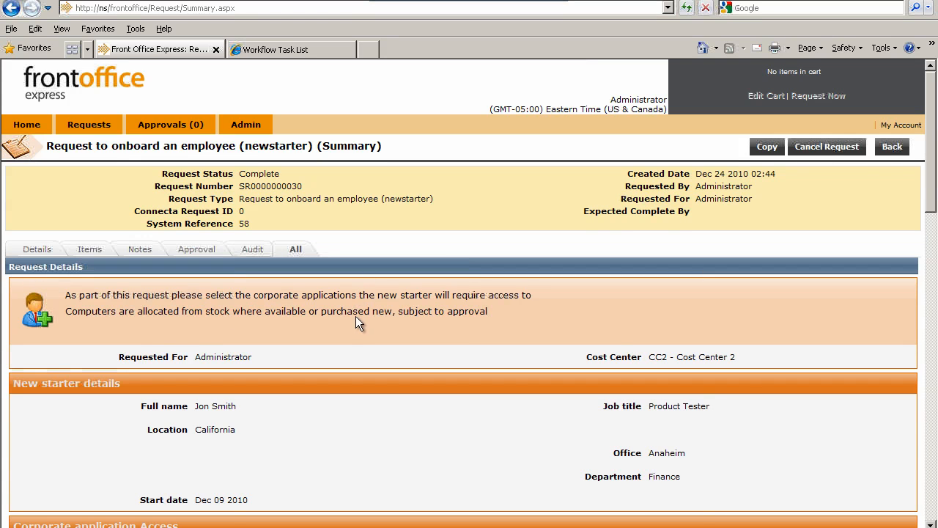
pyautogui.scroll(-5, 356, 316)
pyautogui.scroll(-3, 356, 317)
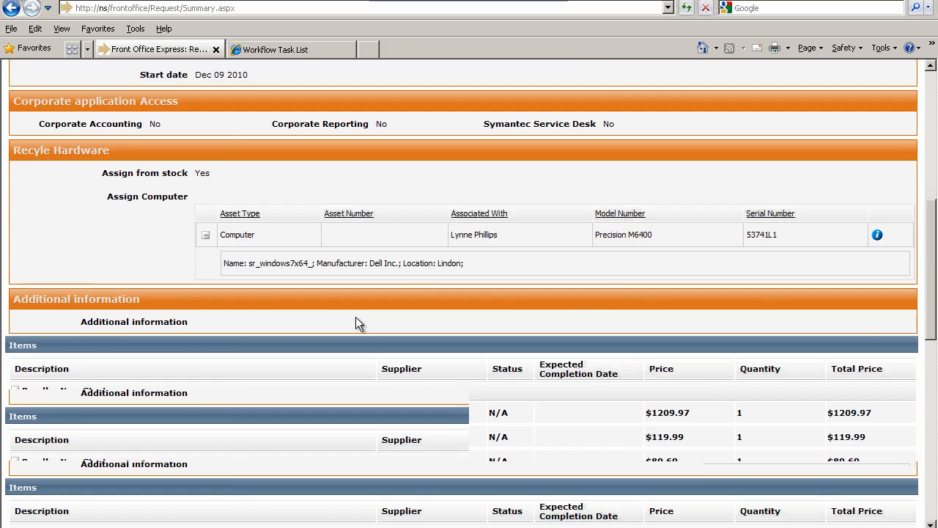
pyautogui.scroll(3, 356, 317)
pyautogui.scroll(5, 355, 316)
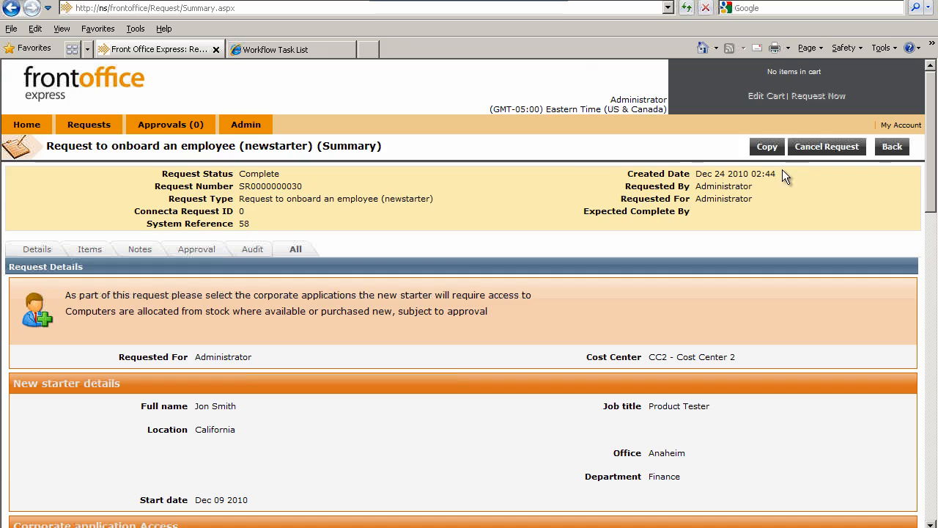
pyautogui.click(25, 125)
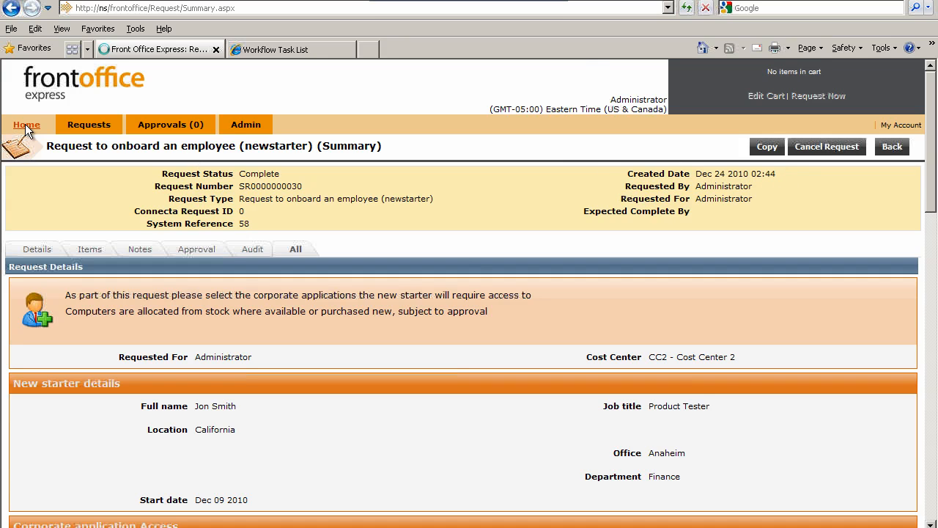